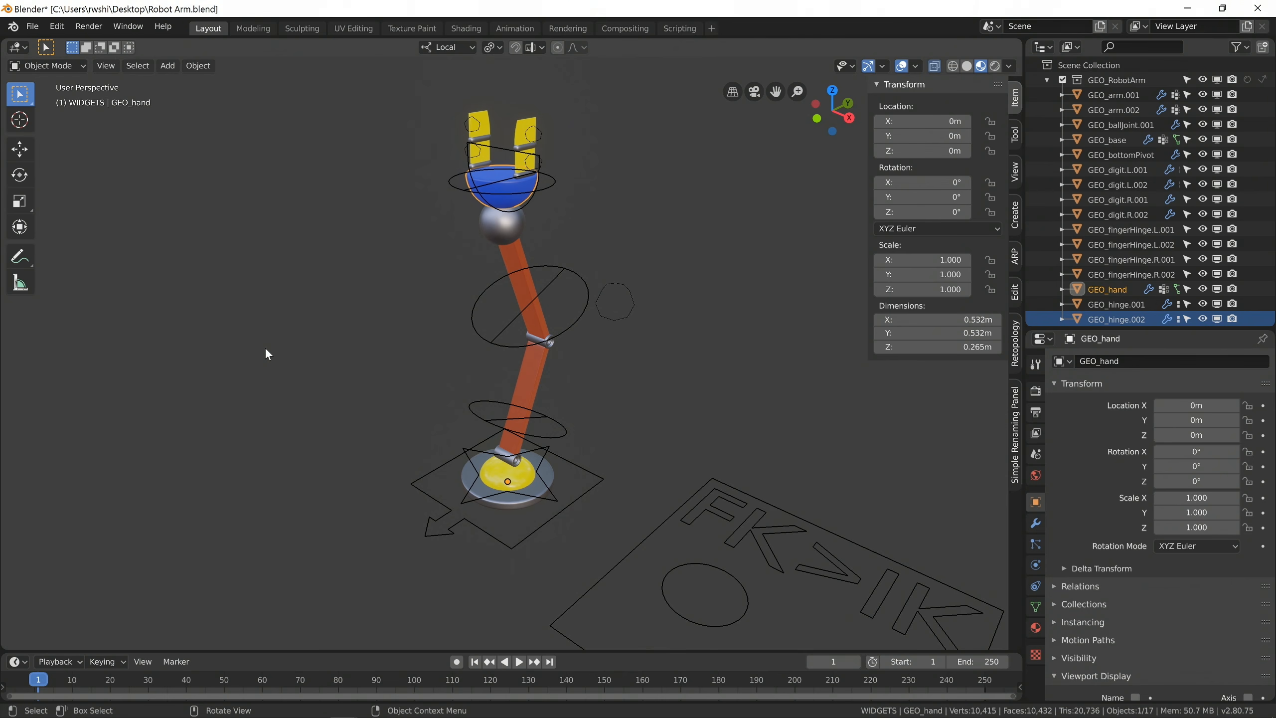
# Inspect the robot arm's meshes by selecting the ball joint, both arm segments, their hinges, the bottom pivot and the base one by one.
pyautogui.click(493, 244)
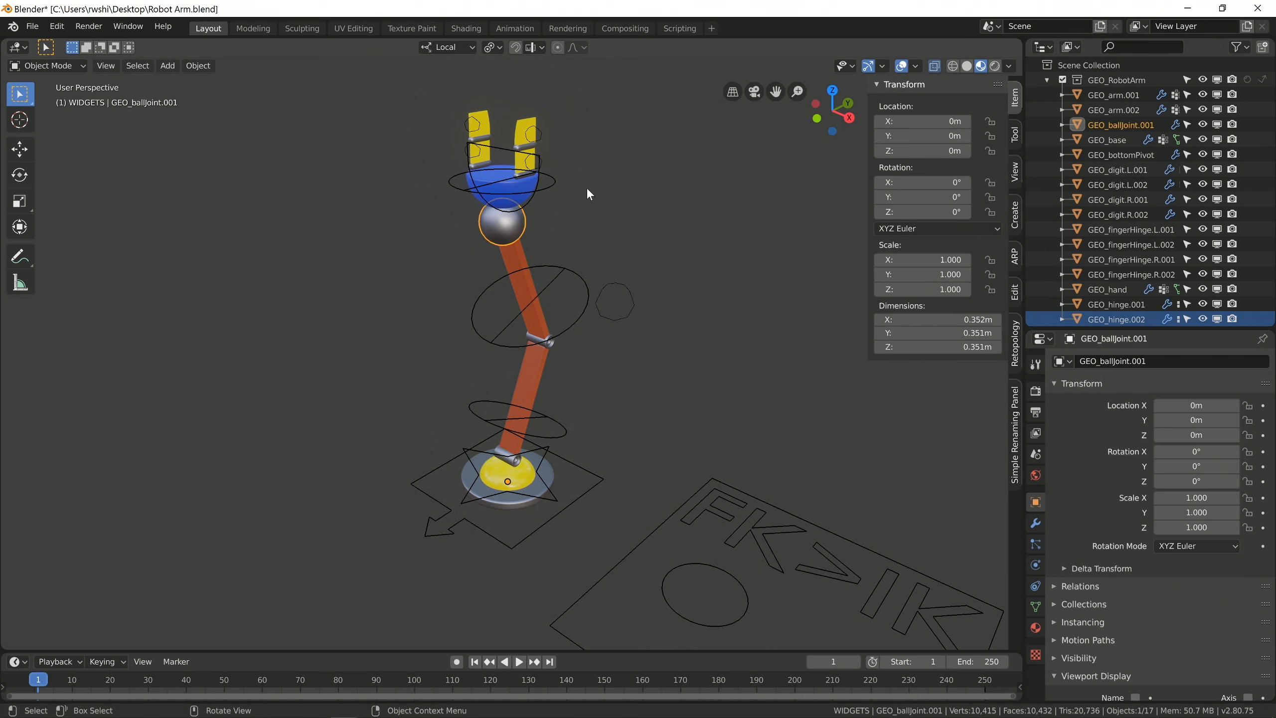
pyautogui.click(522, 273)
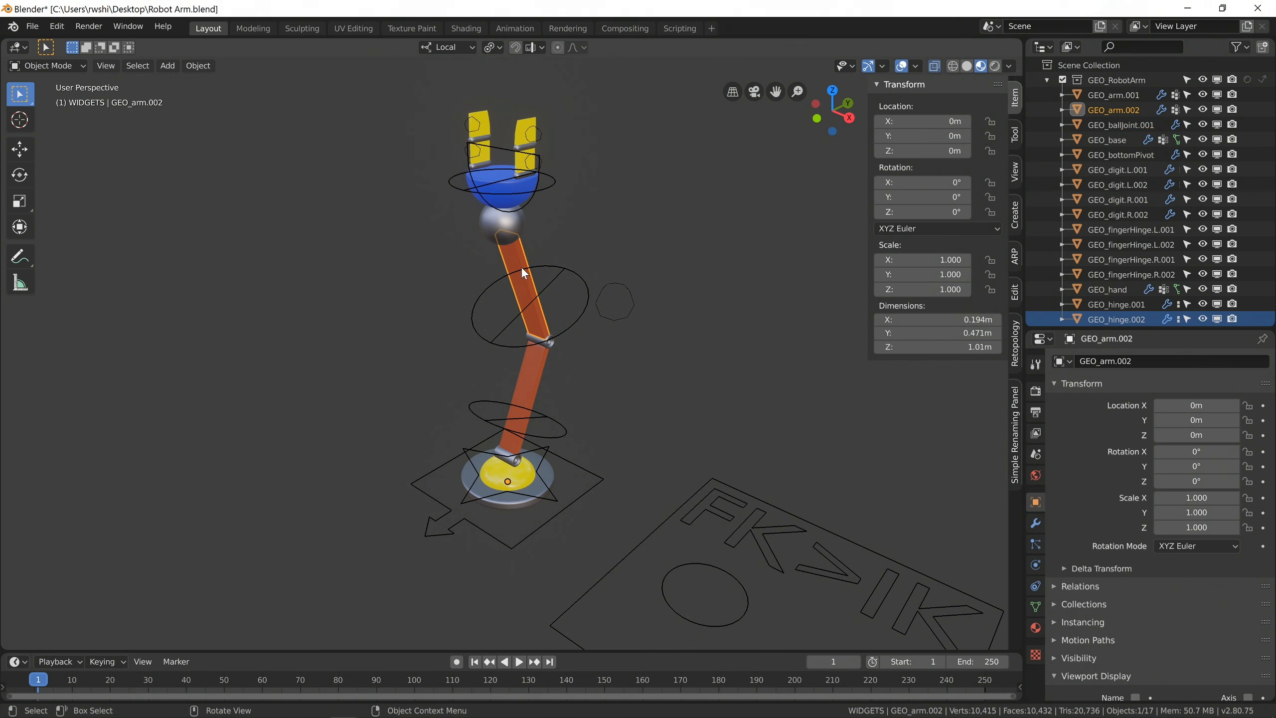
pyautogui.click(547, 340)
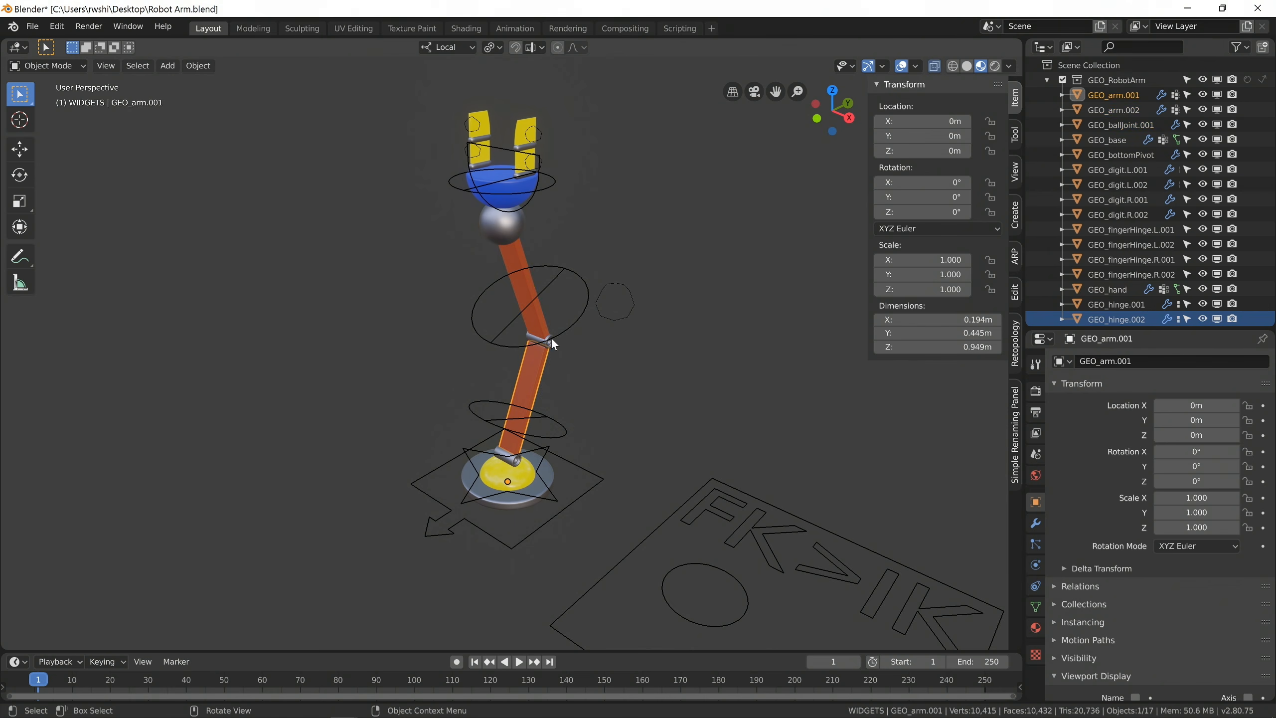
pyautogui.click(534, 391)
pyautogui.click(514, 461)
pyautogui.click(513, 475)
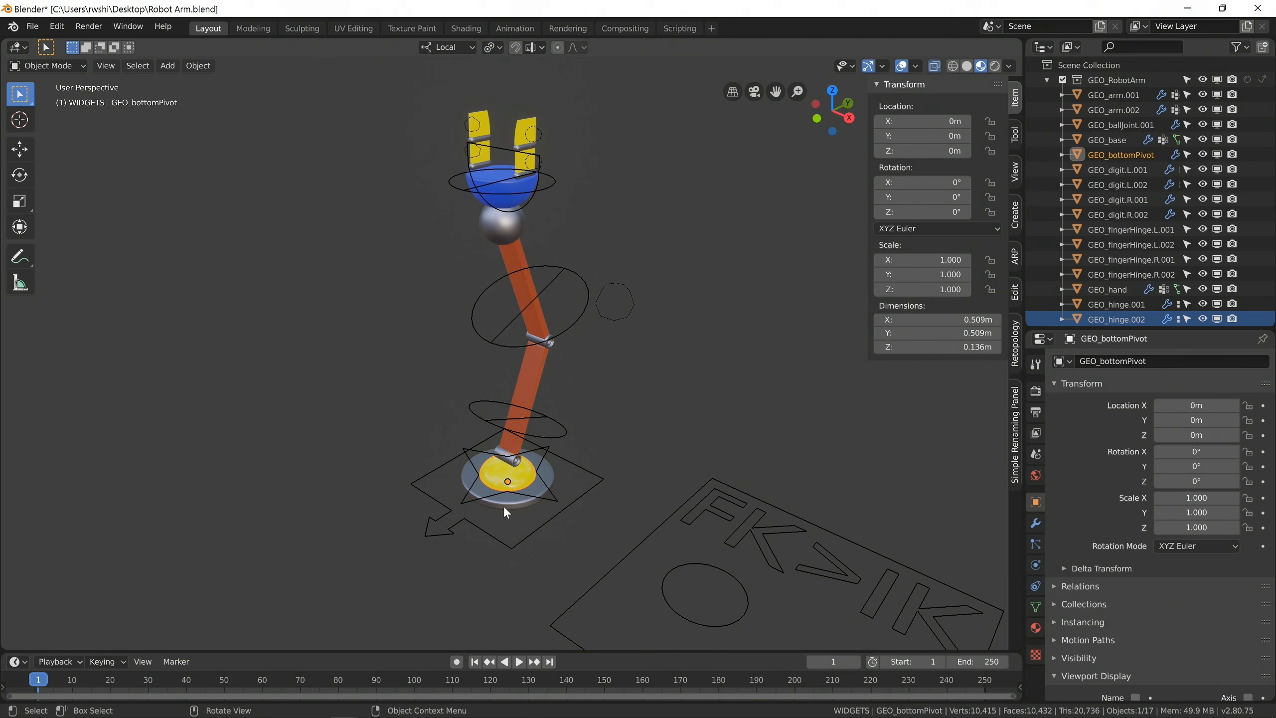
pyautogui.click(505, 505)
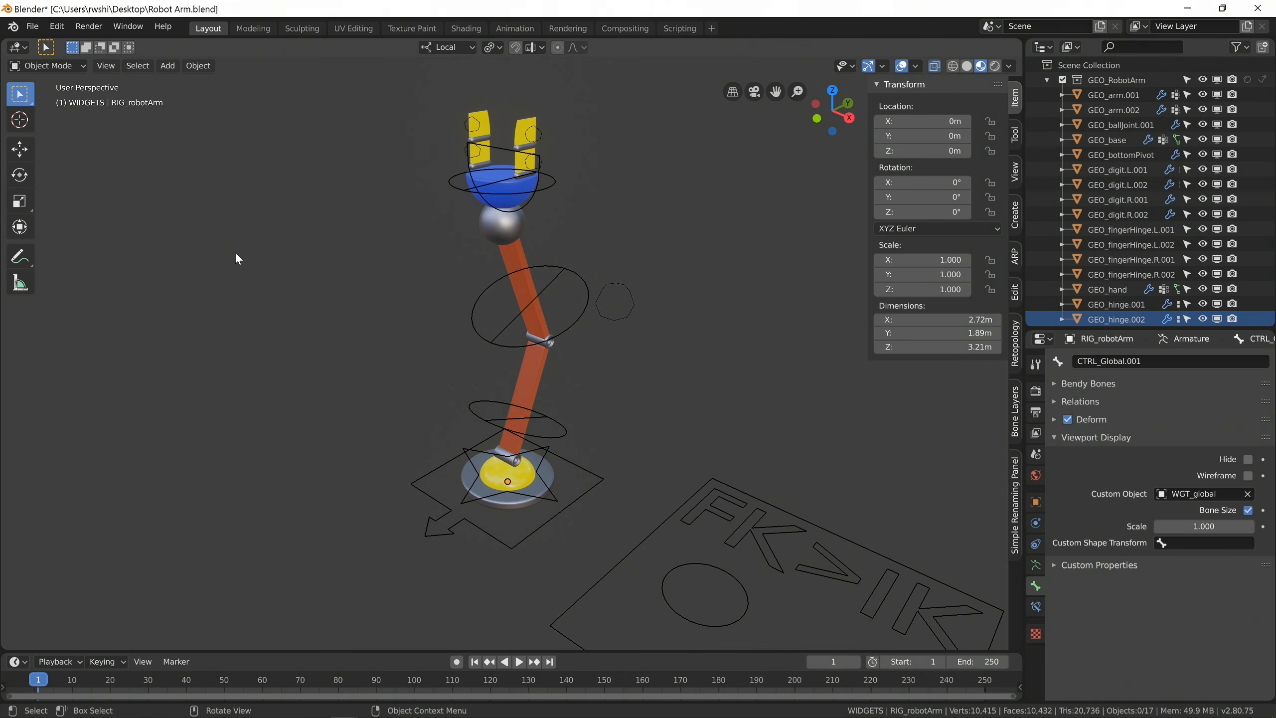
# Switch the robot arm rig from Object Mode to Pose Mode.
pyautogui.click(76, 64)
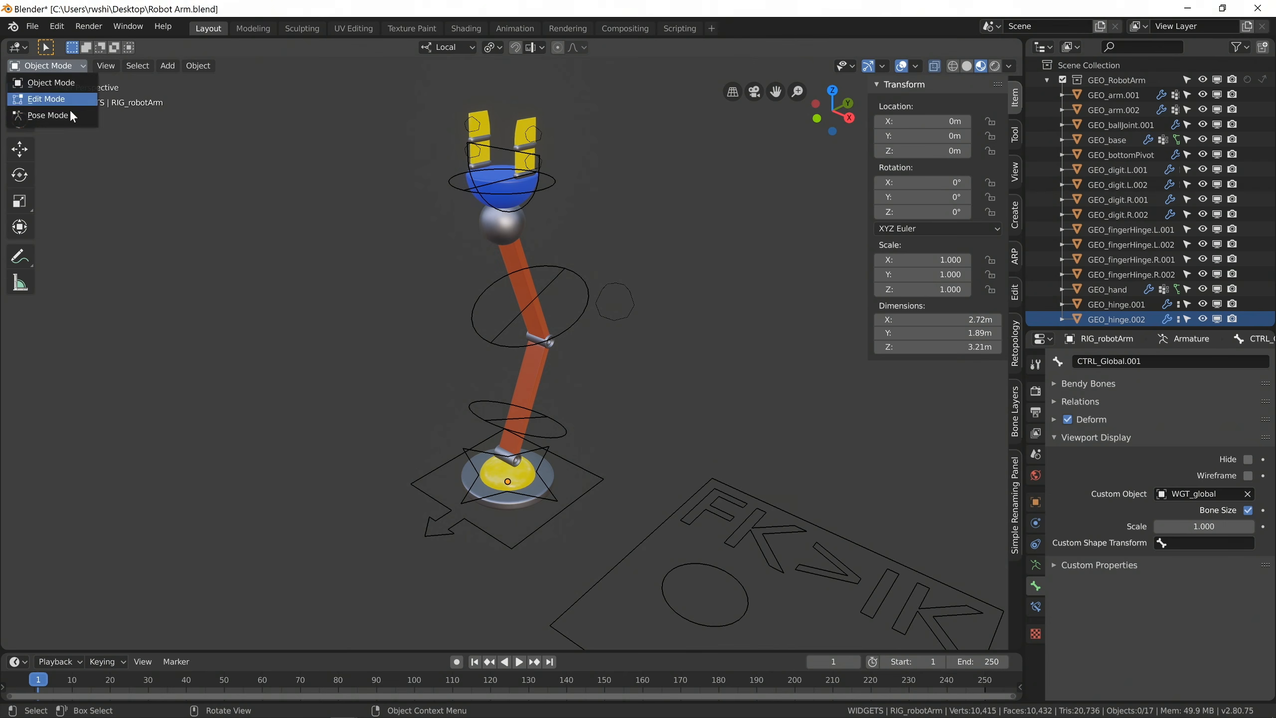
pyautogui.click(68, 126)
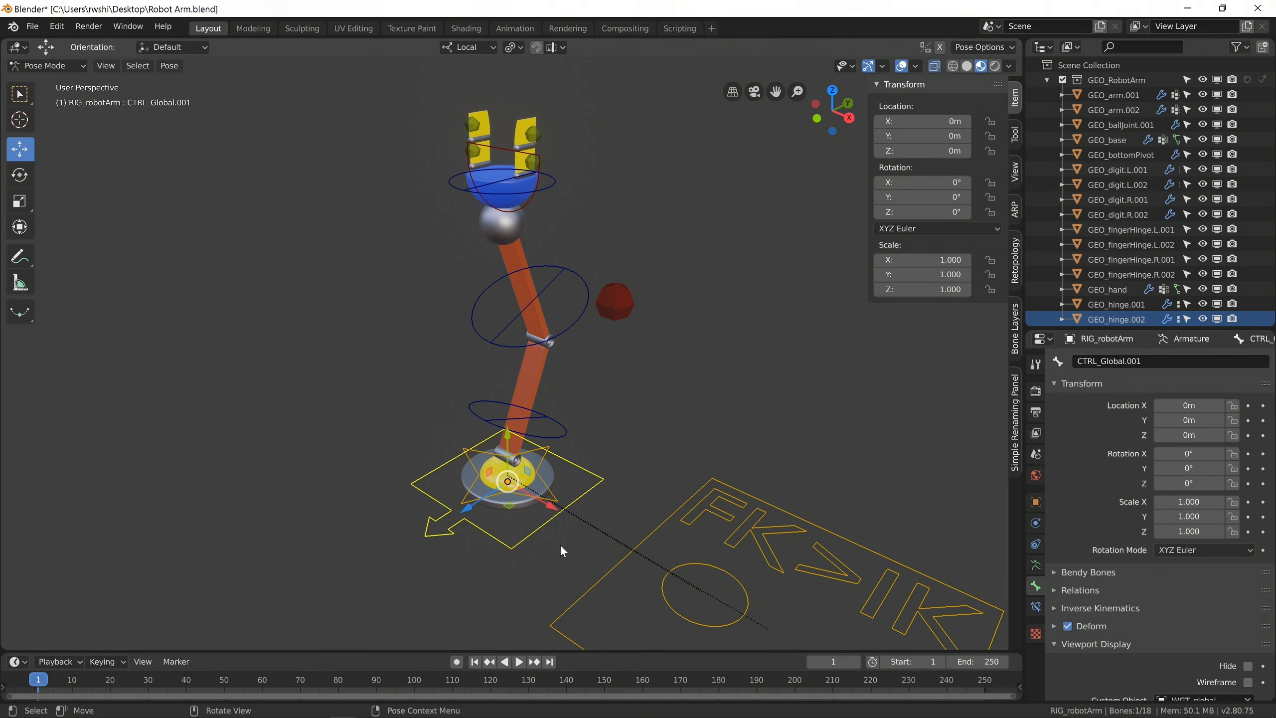
# Try scaling the whole rig up with the global control, and undo the scaling.
pyautogui.press('s')
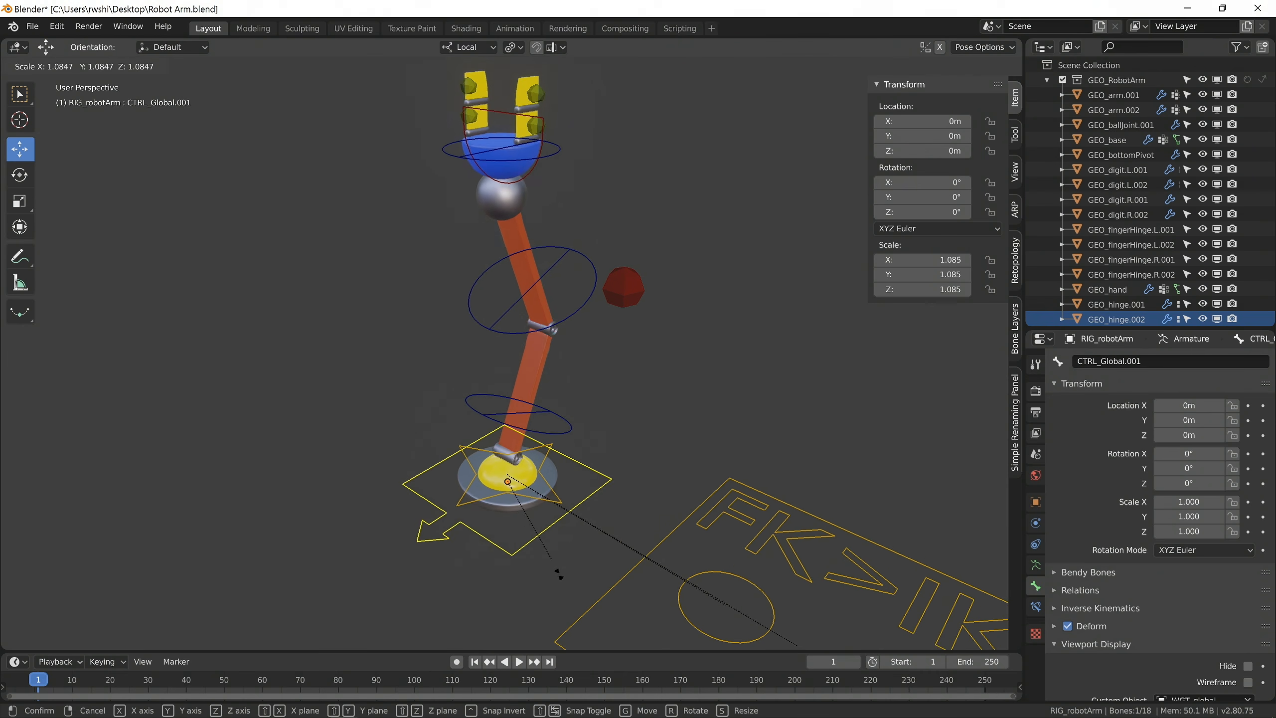
pyautogui.click(534, 550)
pyautogui.hotkey('ctrl', 'z')
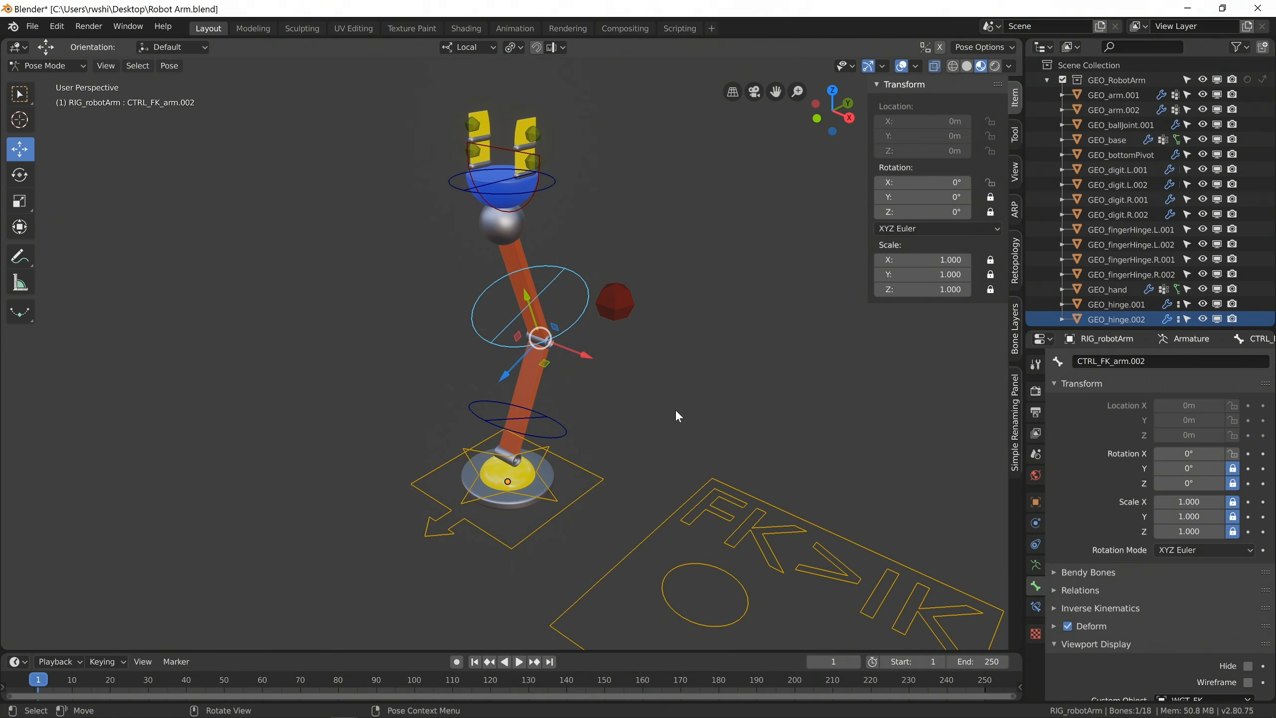
# Try rotating the upper arm's FK control about its local X axis, and cancel the rotation.
pyautogui.press('r')
pyautogui.press('x')
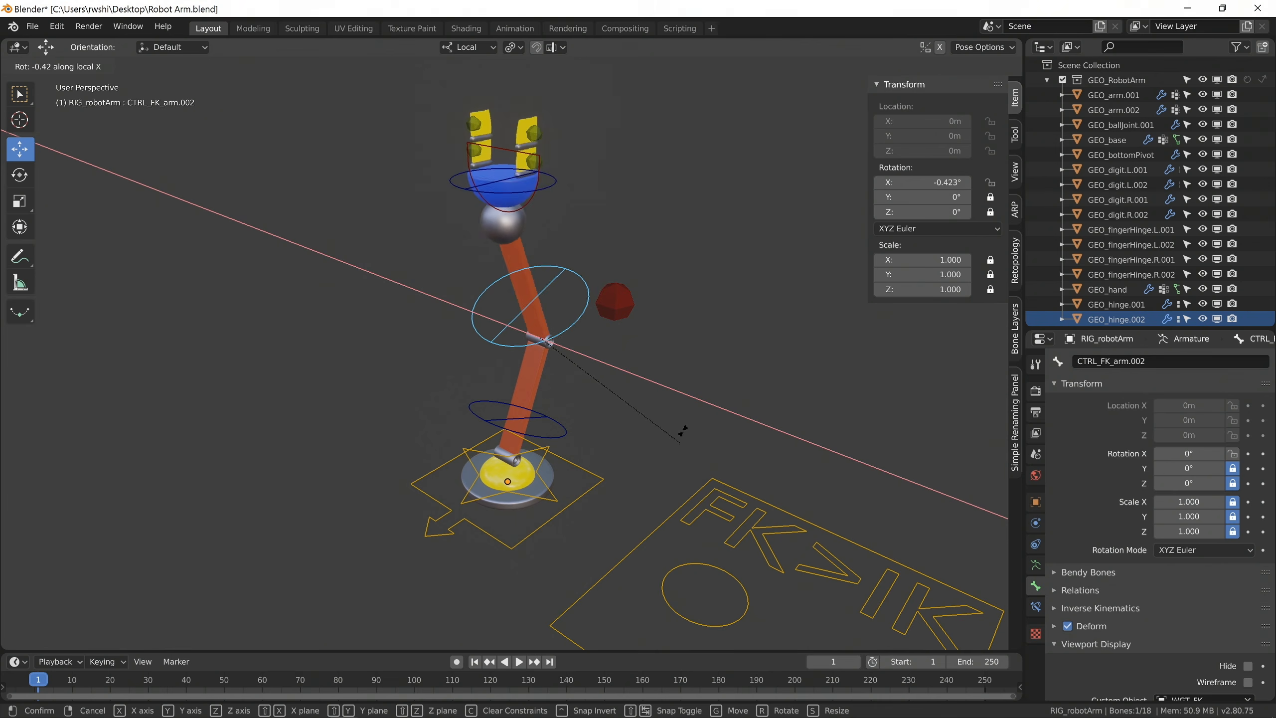
pyautogui.rightClick(632, 486)
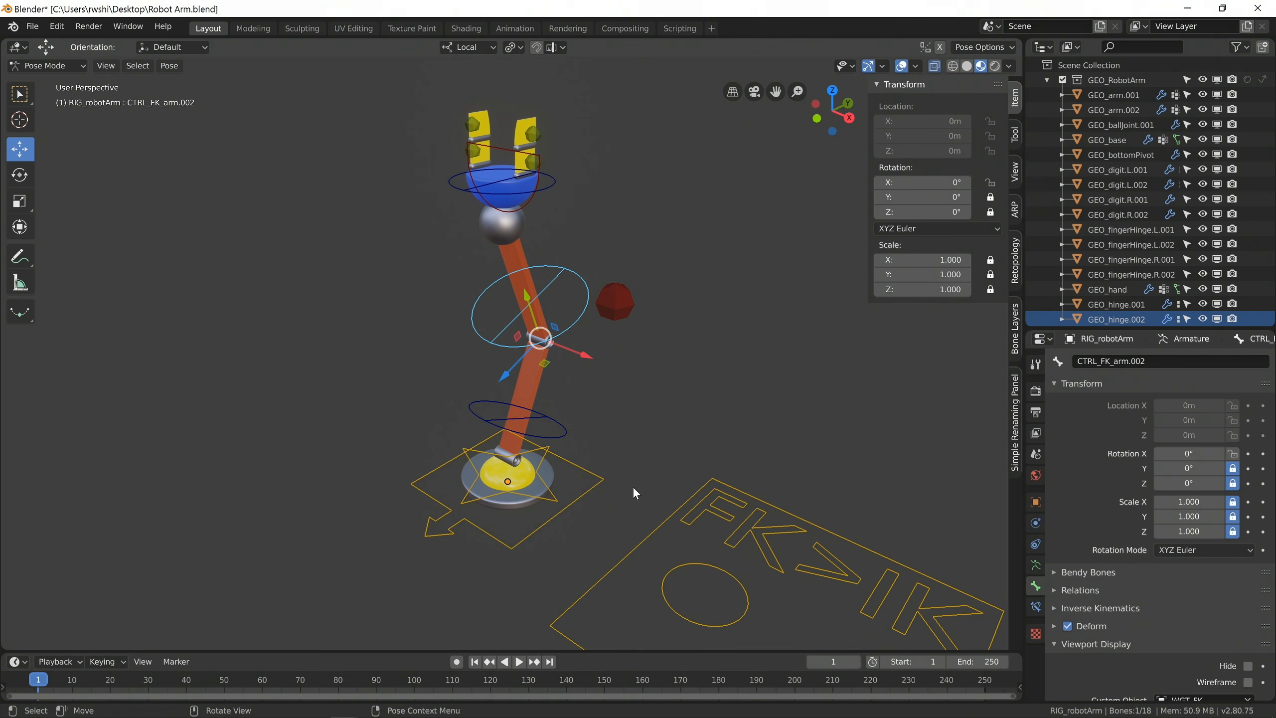
# Unlock the Y rotation of CTRL_FK_arm.002 and test it with a 53° turn about local Y, clearing the rotation.
pyautogui.click(988, 196)
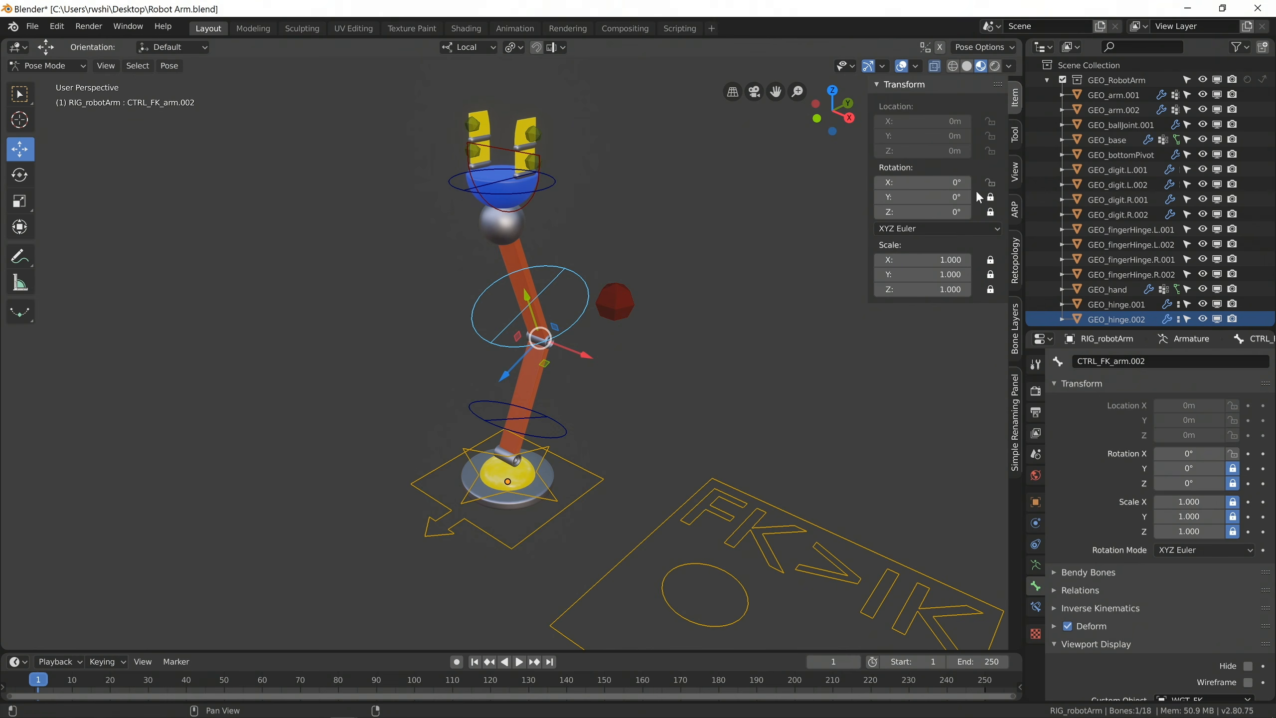
pyautogui.press('r')
pyautogui.press('z')
pyautogui.press('y')
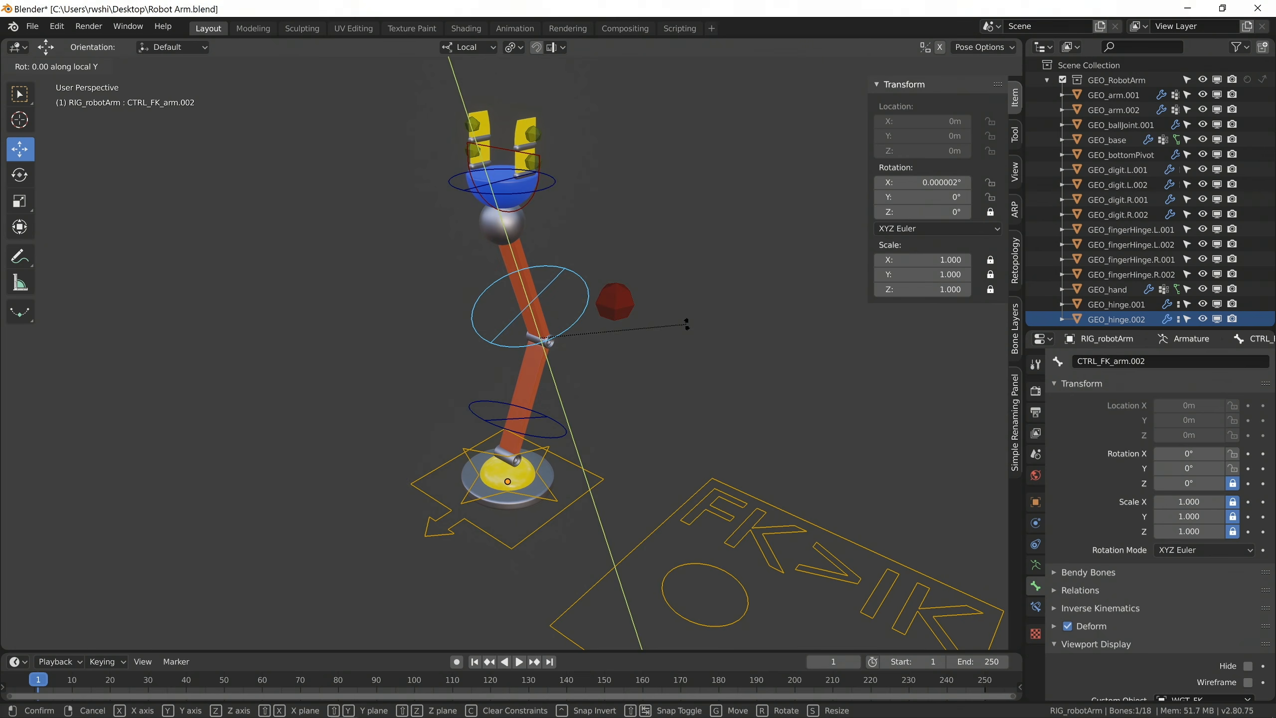
pyautogui.click(656, 158)
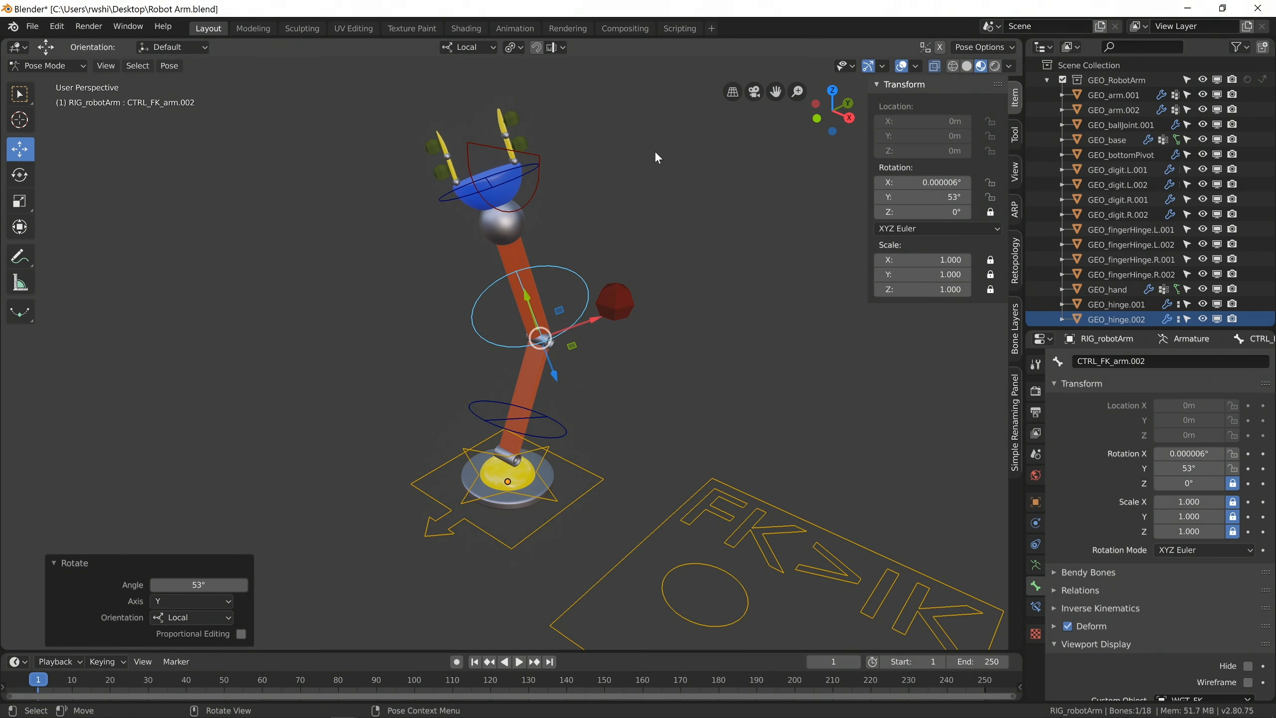
pyautogui.hotkey('alt', 'r')
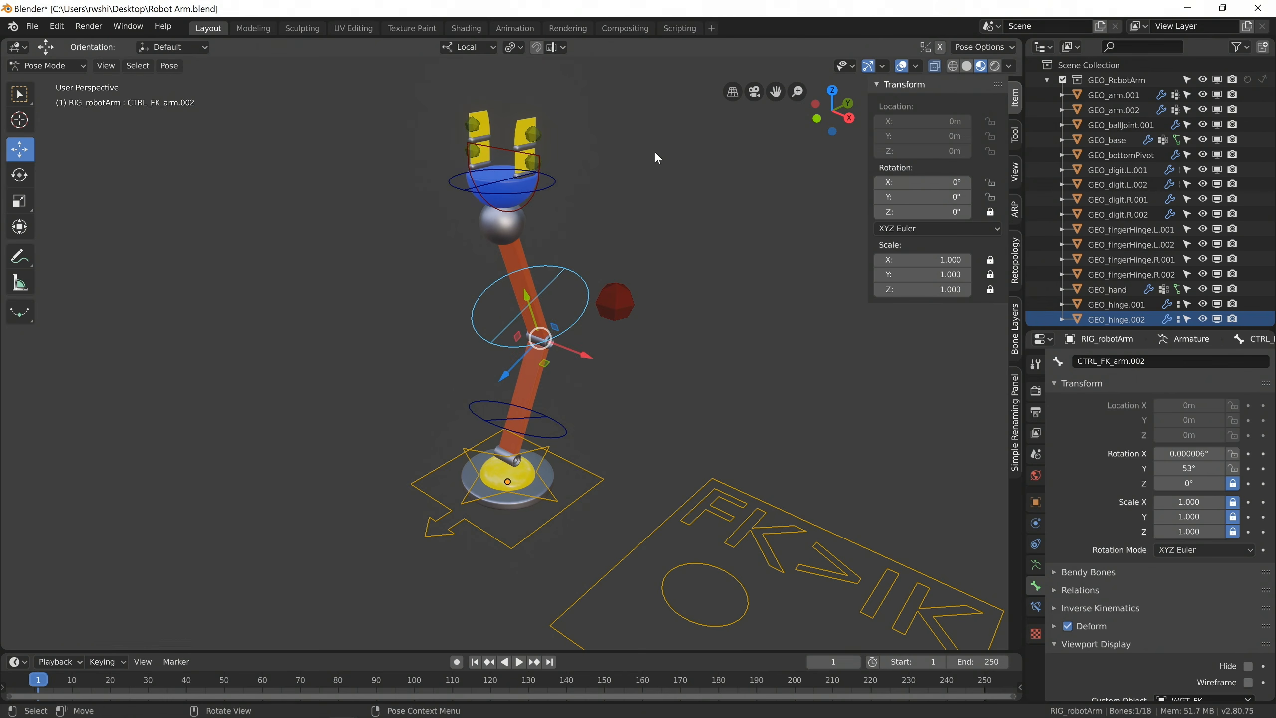
# Try sliding the FK/IK switch control along its local X axis within its frame, and return it to 0 m.
pyautogui.scroll(-3, 652, 382)
pyautogui.moveTo(654, 397); pyautogui.dragTo(678, 426, button='middle')
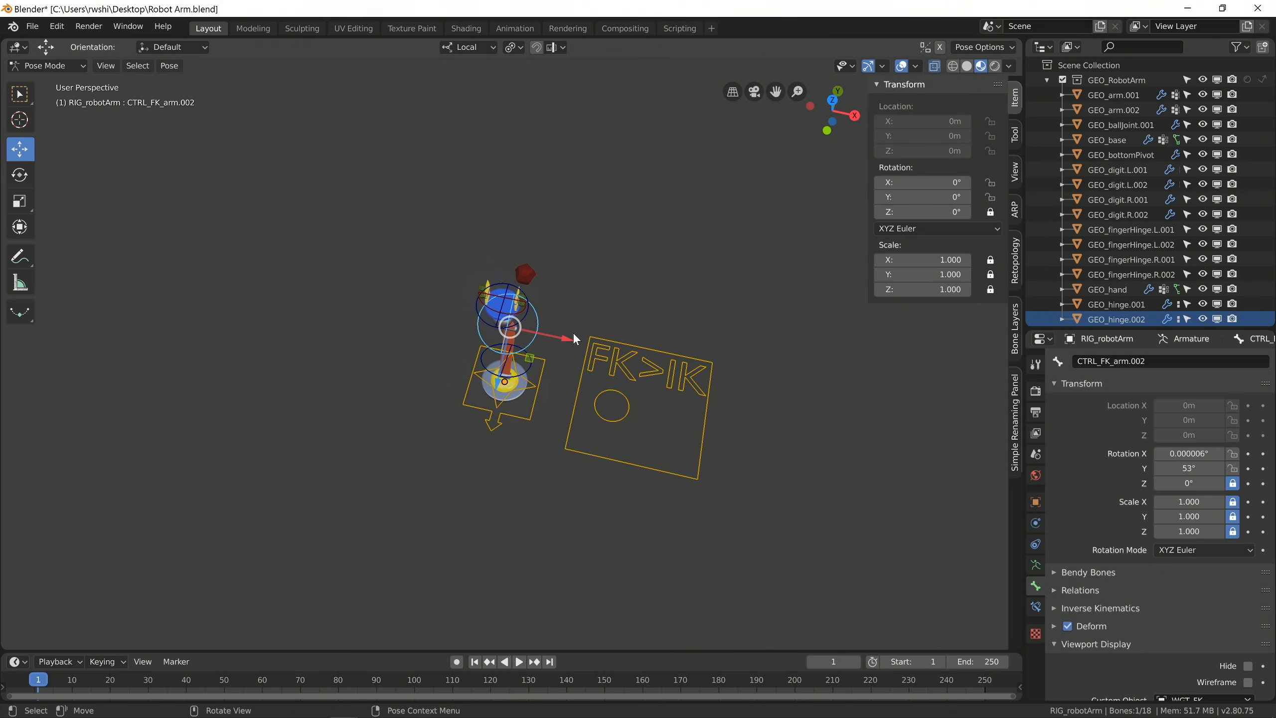
pyautogui.click(625, 411)
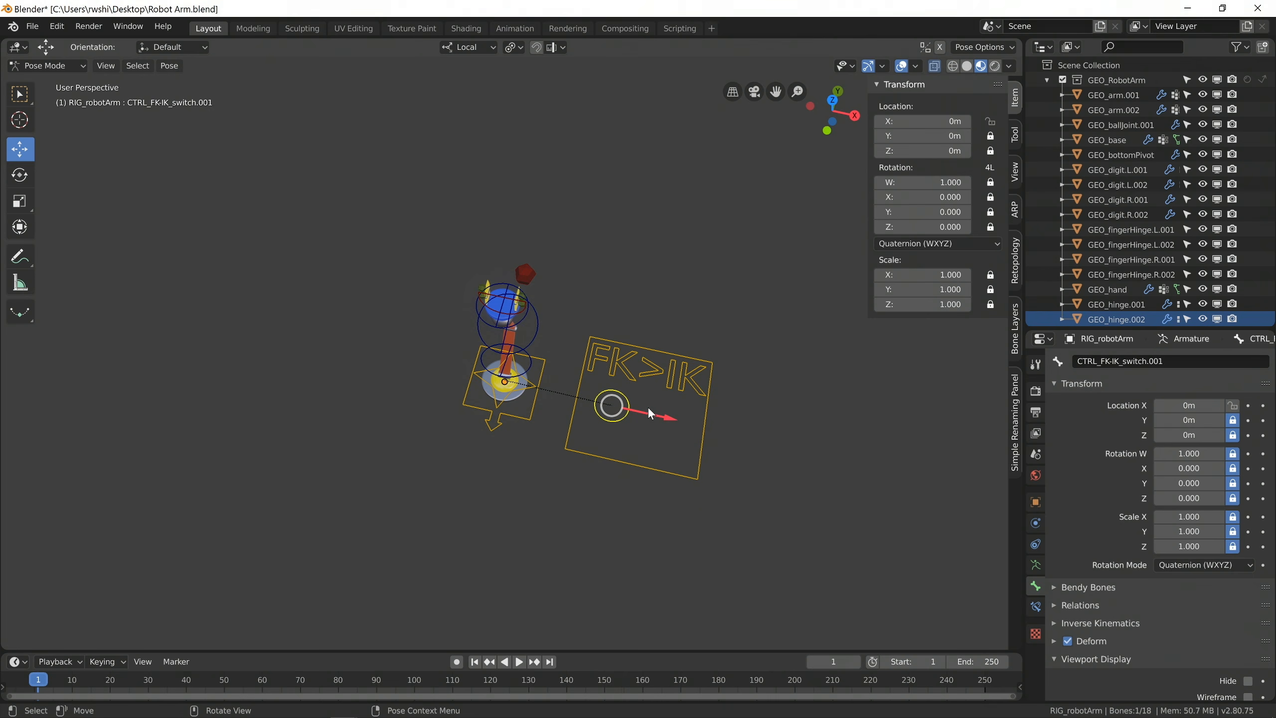
pyautogui.moveTo(645, 420); pyautogui.dragTo(474, 403)
pyautogui.moveTo(474, 403); pyautogui.dragTo(467, 433, button='middle')
pyautogui.scroll(3, 466, 429)
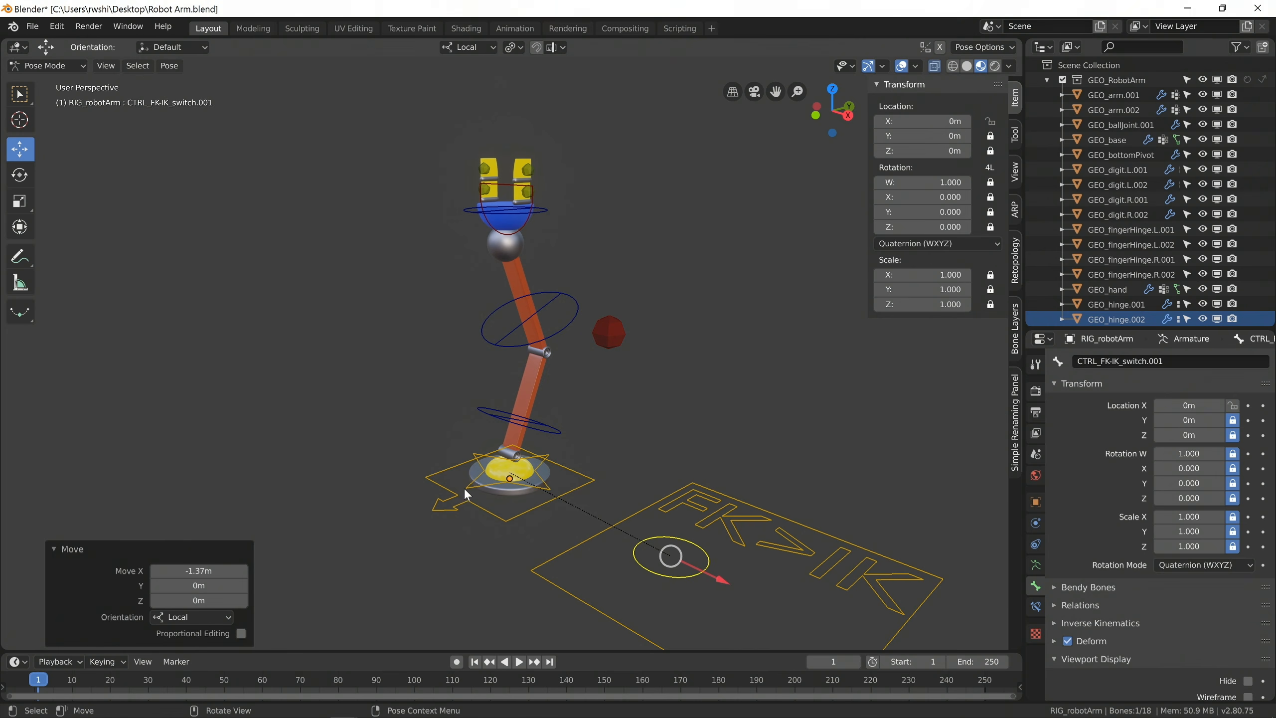
# Set the X rotation of the upper arm's FK control to 45°, and reset it to 0°.
pyautogui.click(516, 490)
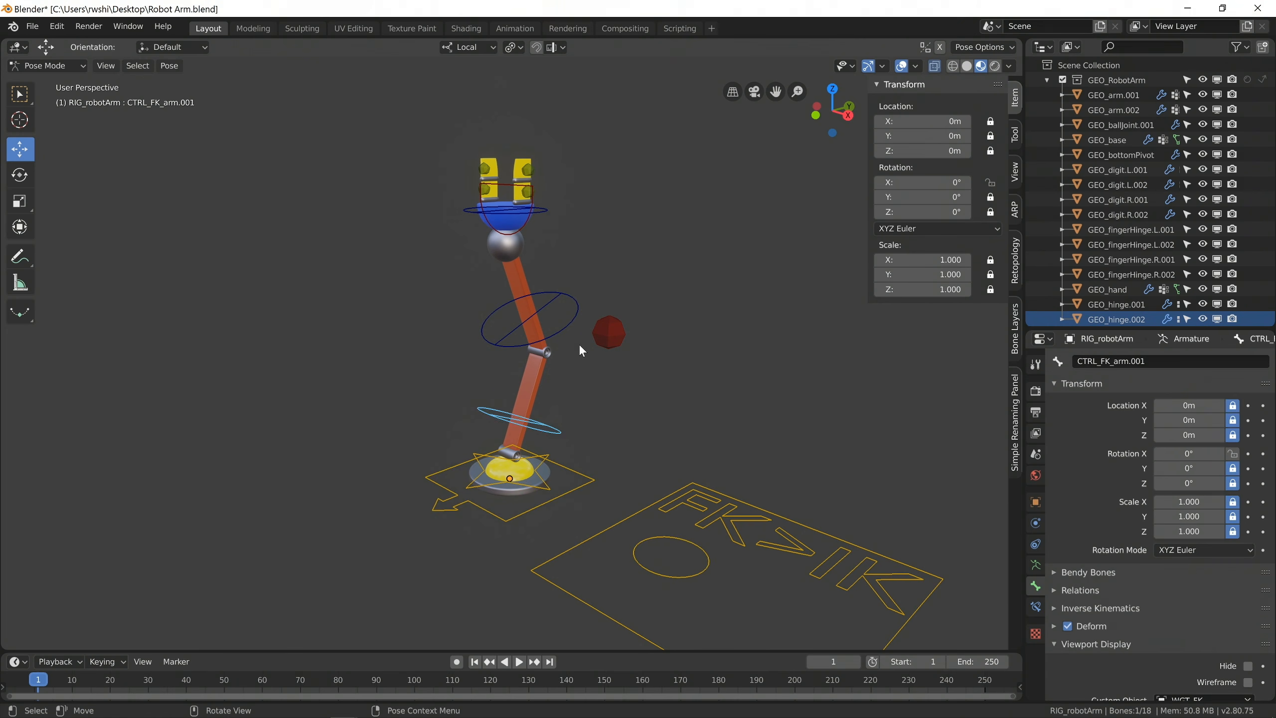
pyautogui.click(578, 311)
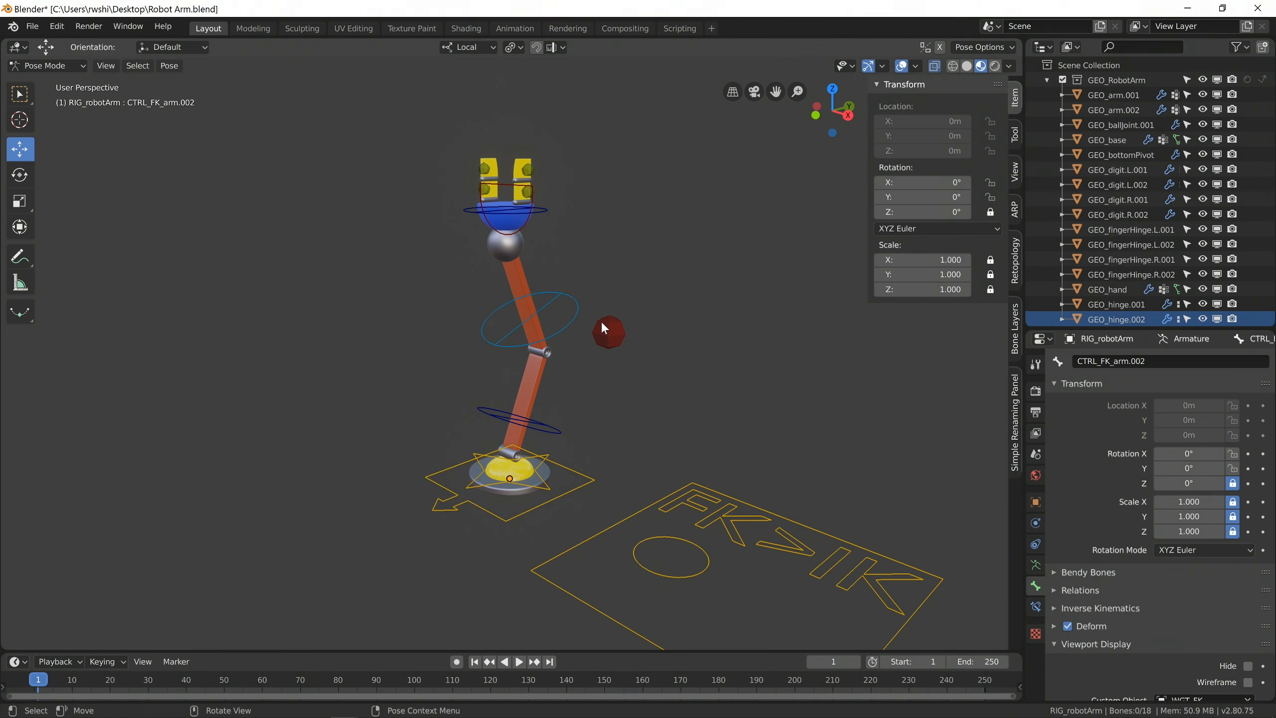
pyautogui.click(603, 328)
pyautogui.click(508, 343)
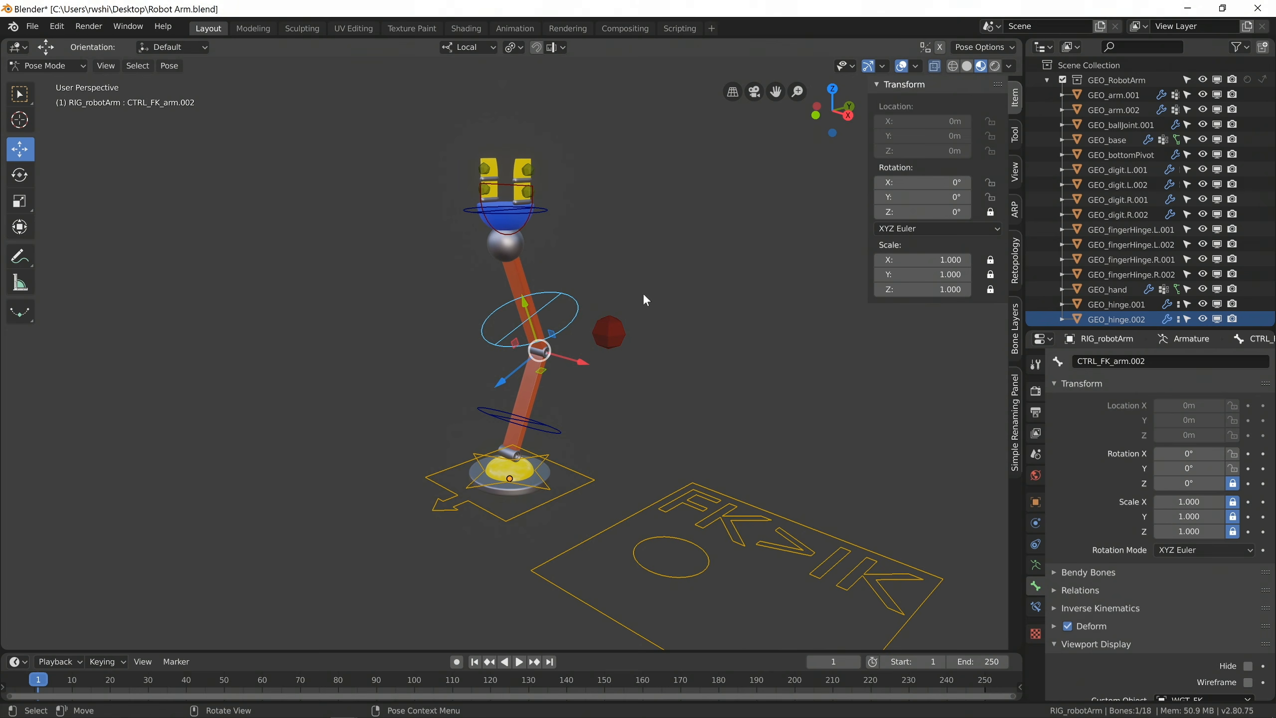
pyautogui.click(923, 182)
pyautogui.write('0d')
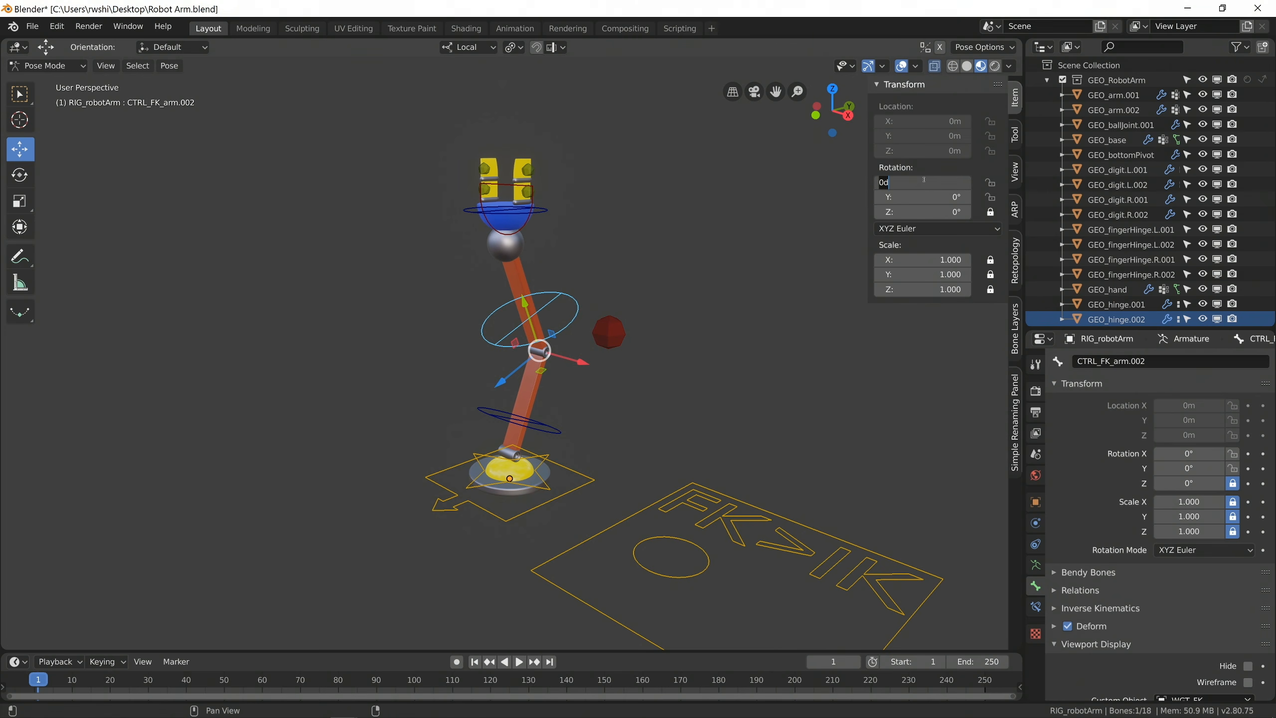
pyautogui.write('45')
pyautogui.press('Return')
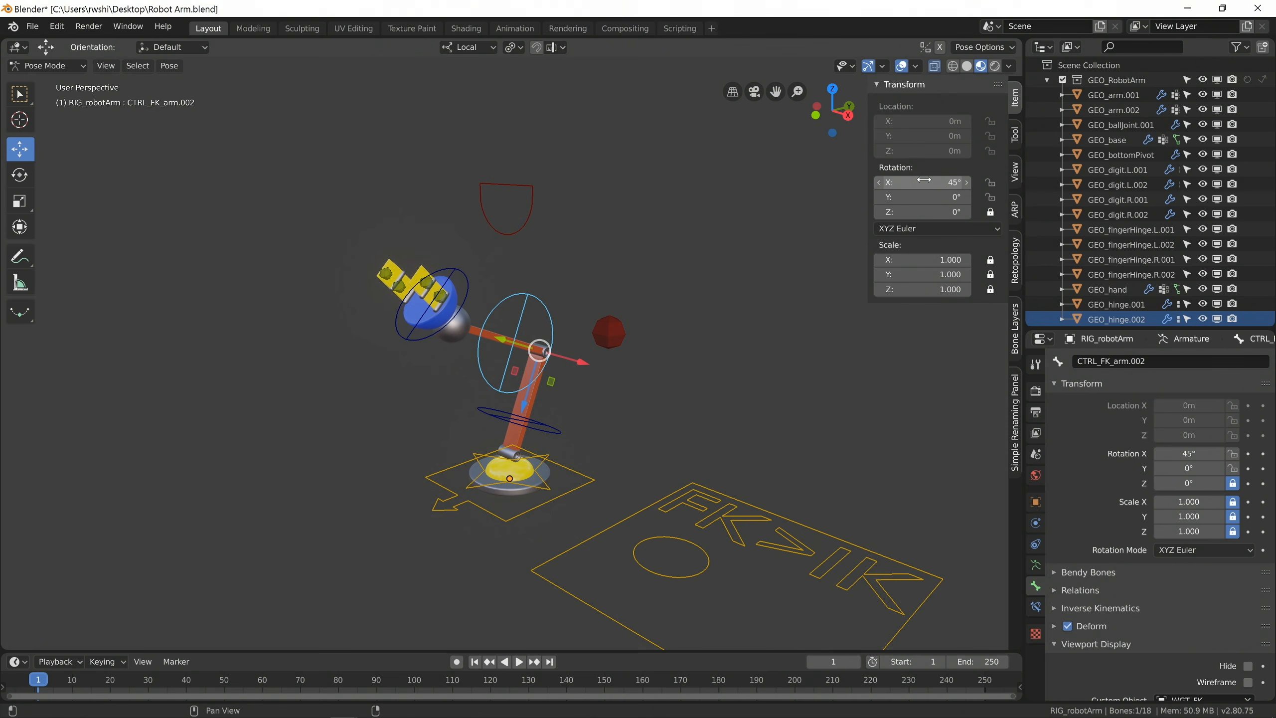
pyautogui.click(923, 182)
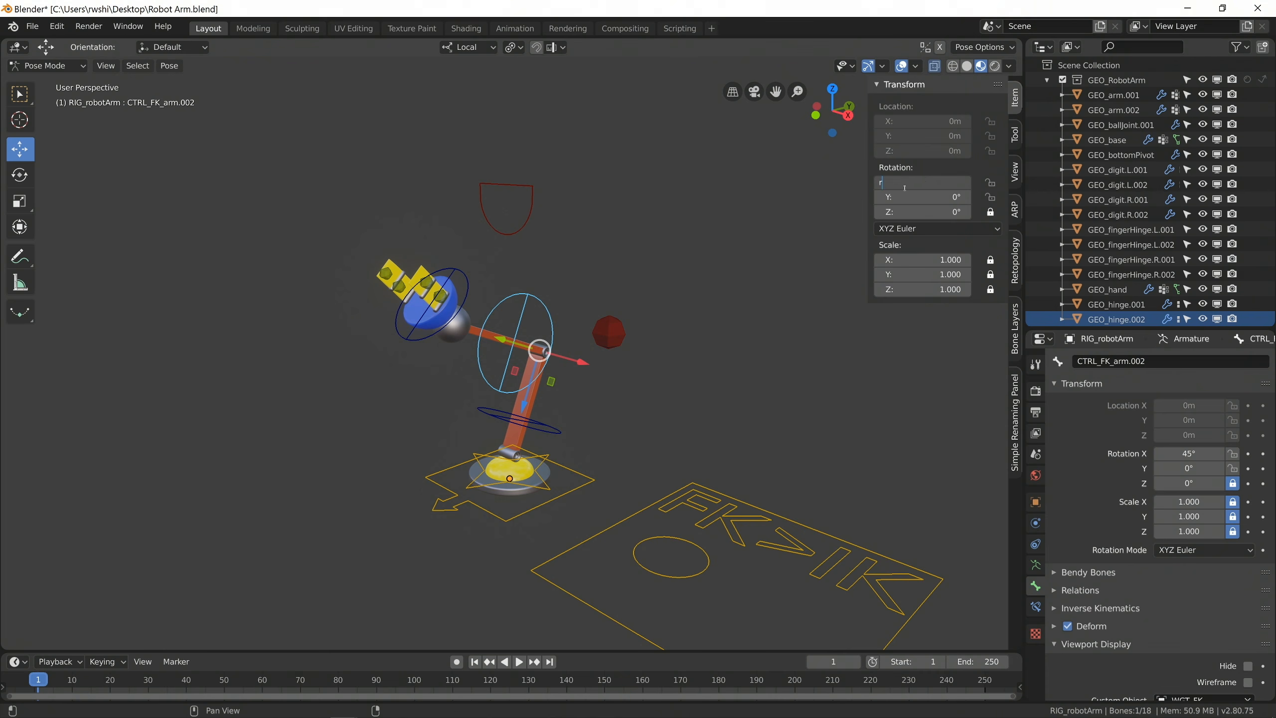
pyautogui.press('Return')
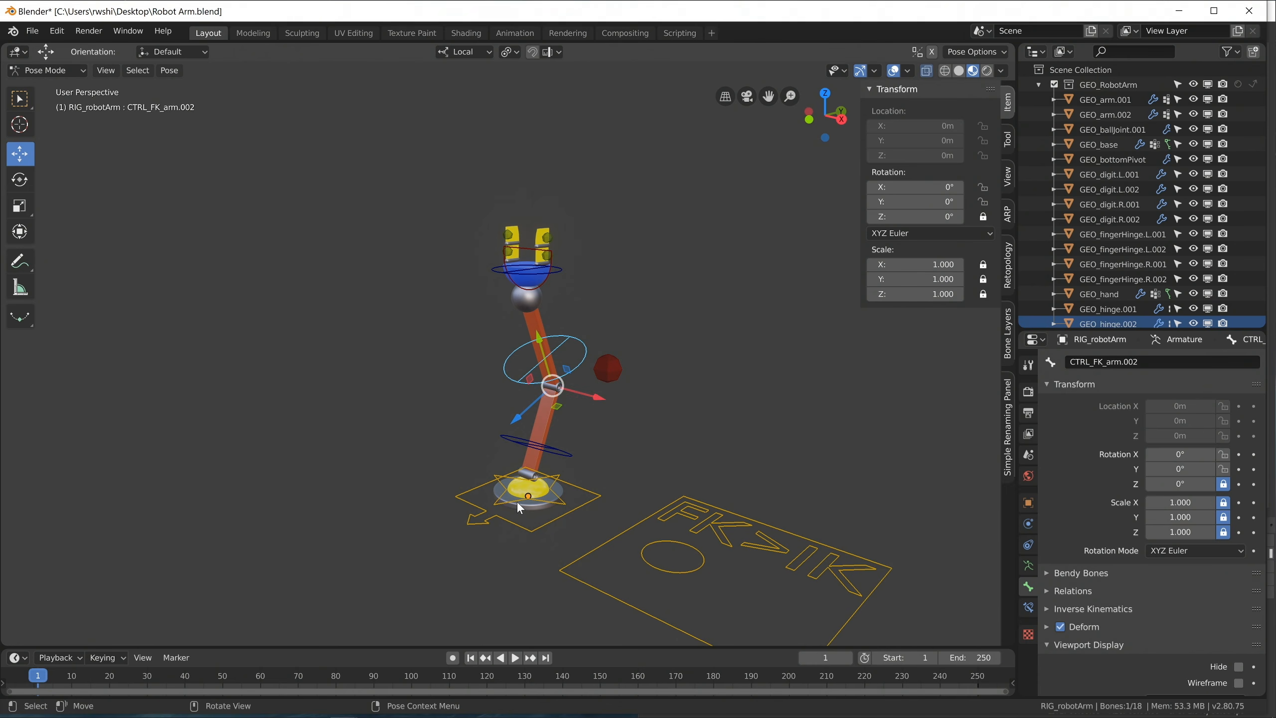
# Set the Y rotation of the upper arm's FK control, CTRL_FK_arm.002, to 83.2°.
pyautogui.click(520, 509)
pyautogui.click(521, 533)
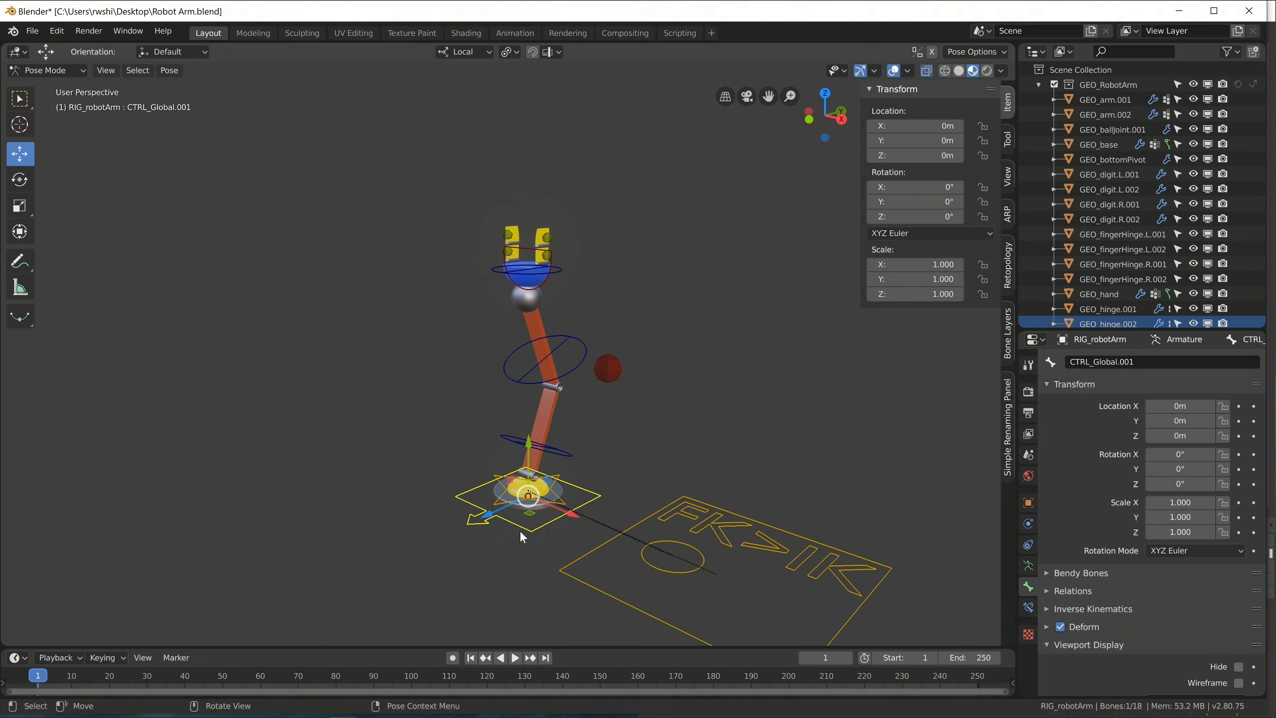
pyautogui.click(582, 349)
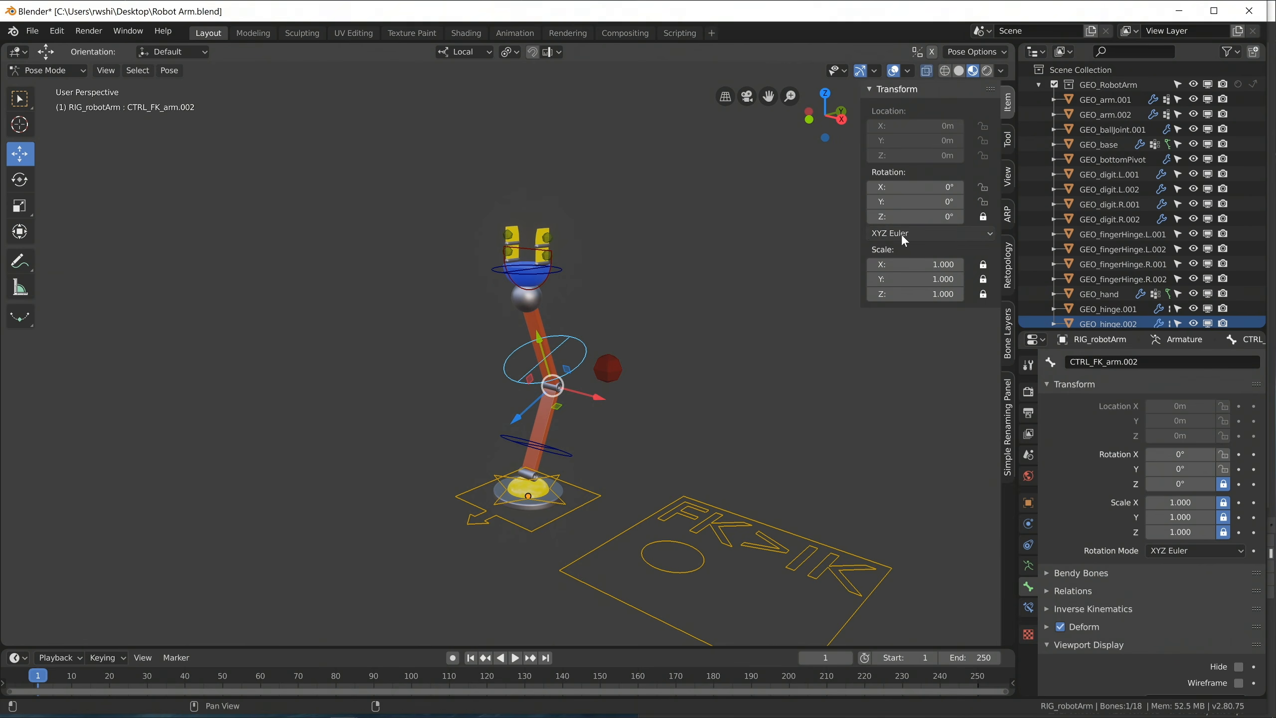
pyautogui.scroll(8, 603, 410)
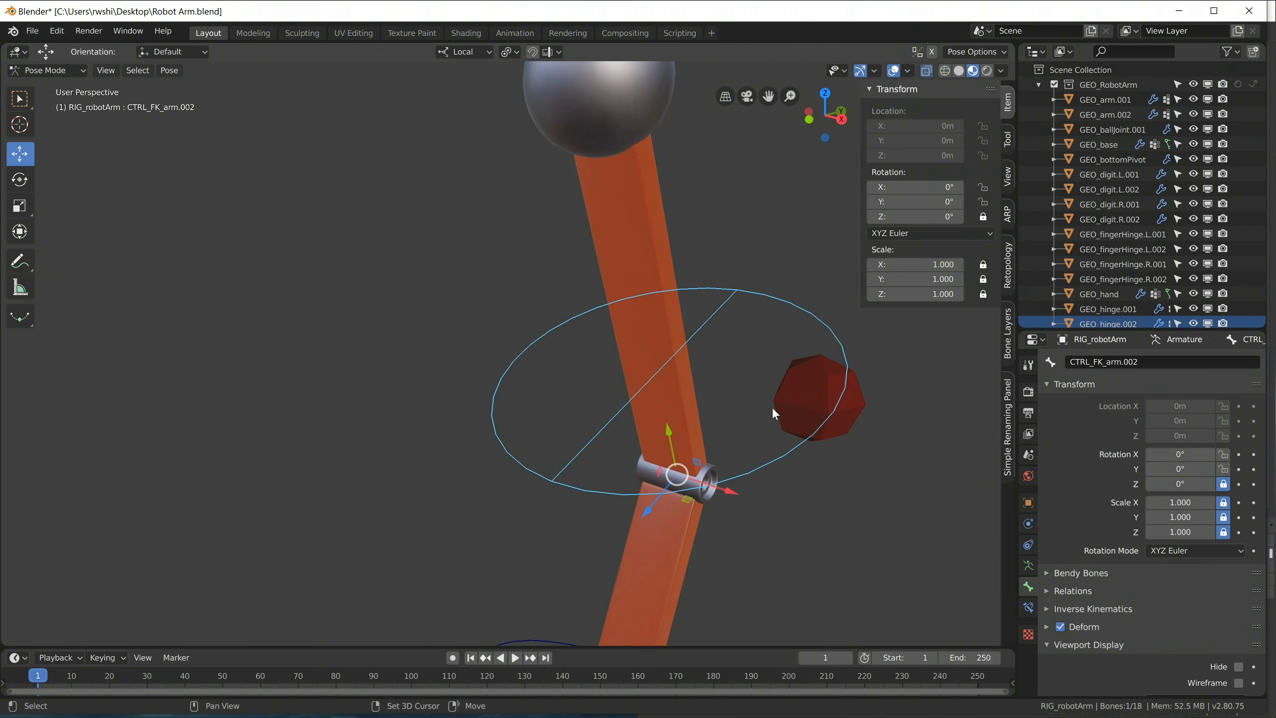
pyautogui.keyDown('shift'); pyautogui.moveTo(773, 413); pyautogui.dragTo(503, 266, button='middle'); pyautogui.keyUp('shift')
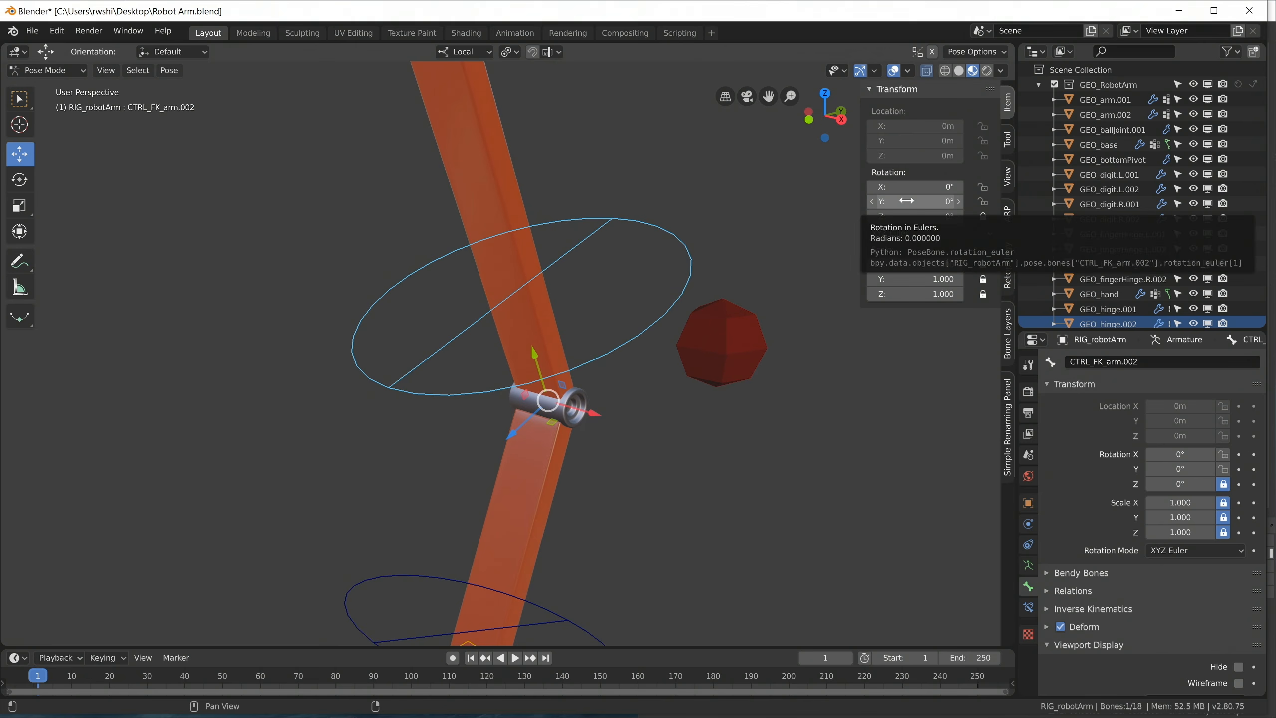
pyautogui.moveTo(906, 200); pyautogui.dragTo(954, 201)
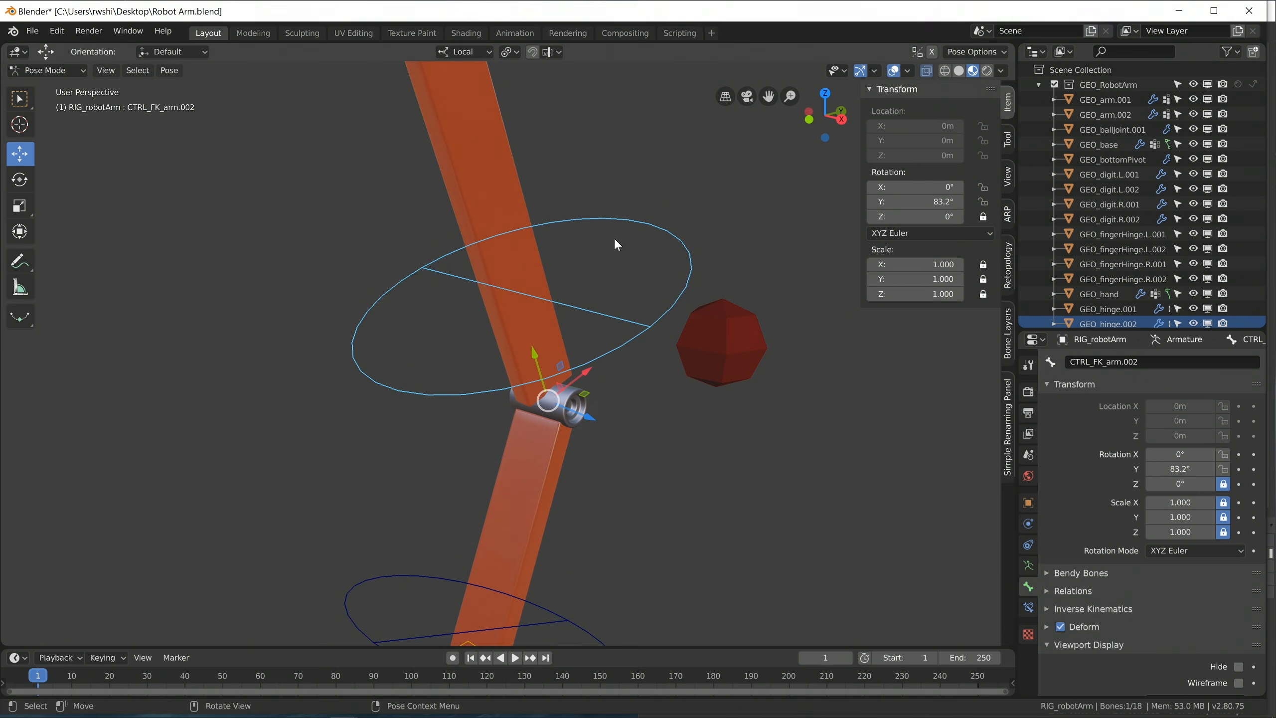
# Examine from several sides how the twisted upper arm meets the elbow hinge and the lower arm.
pyautogui.scroll(-2, 614, 238)
pyautogui.moveTo(614, 238); pyautogui.dragTo(537, 235, button='middle')
pyautogui.scroll(3, 603, 352)
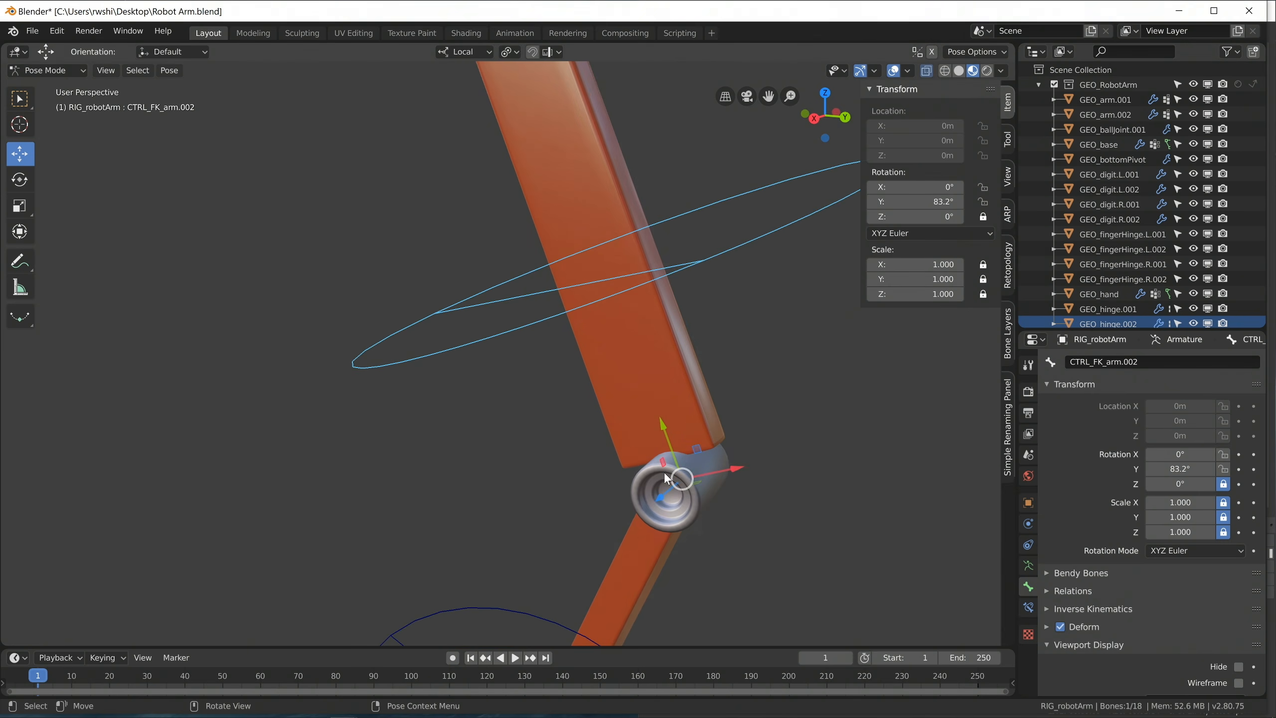
pyautogui.moveTo(676, 486); pyautogui.dragTo(610, 486, button='middle')
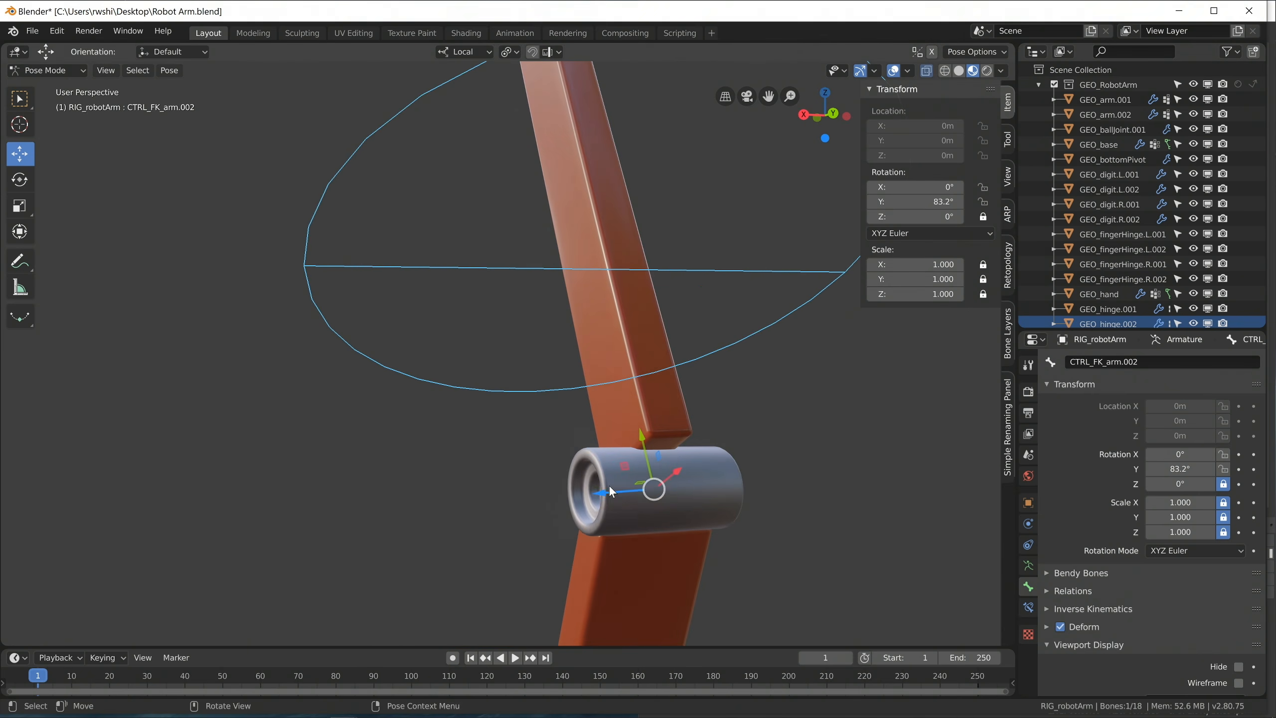
pyautogui.scroll(-5, 588, 386)
pyautogui.moveTo(563, 394); pyautogui.dragTo(625, 397, button='middle')
pyautogui.scroll(1, 578, 326)
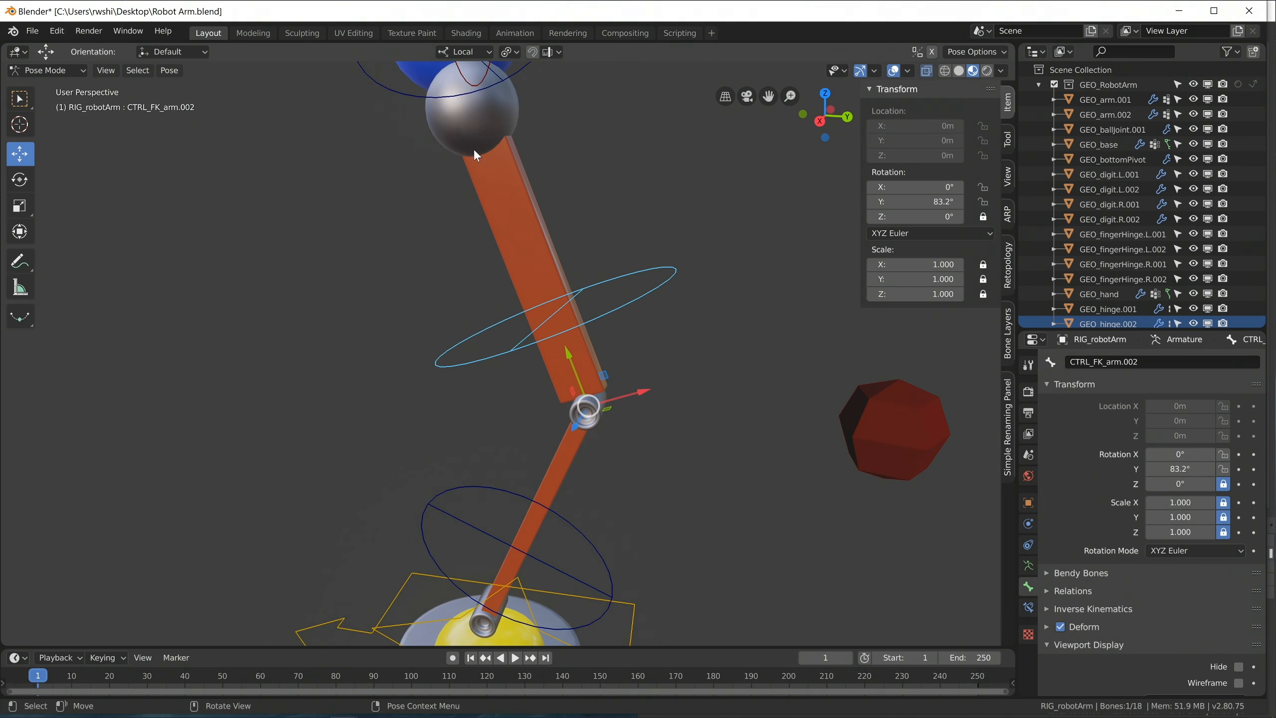
pyautogui.moveTo(593, 409); pyautogui.dragTo(550, 399, button='middle')
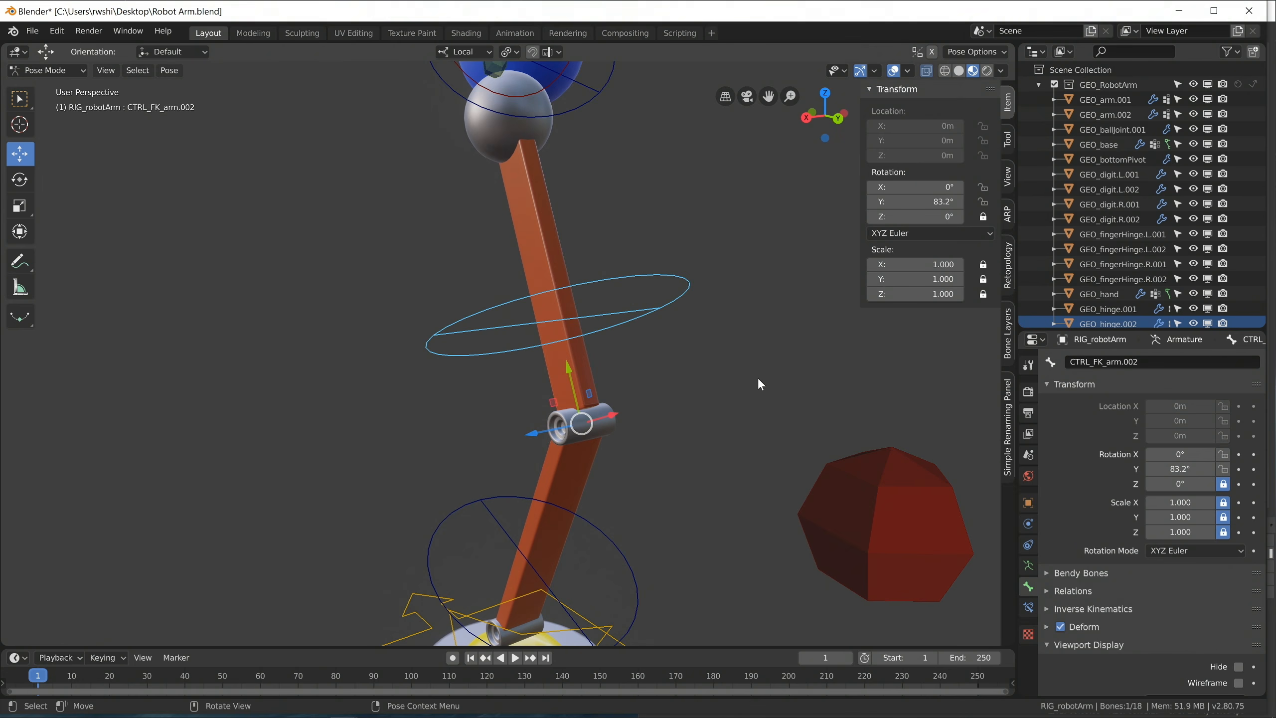
# Reset the Y rotation of the upper arm's FK control, CTRL_FK_arm.002, to 0° and lock that rotation channel.
pyautogui.moveTo(613, 392); pyautogui.dragTo(554, 419, button='middle')
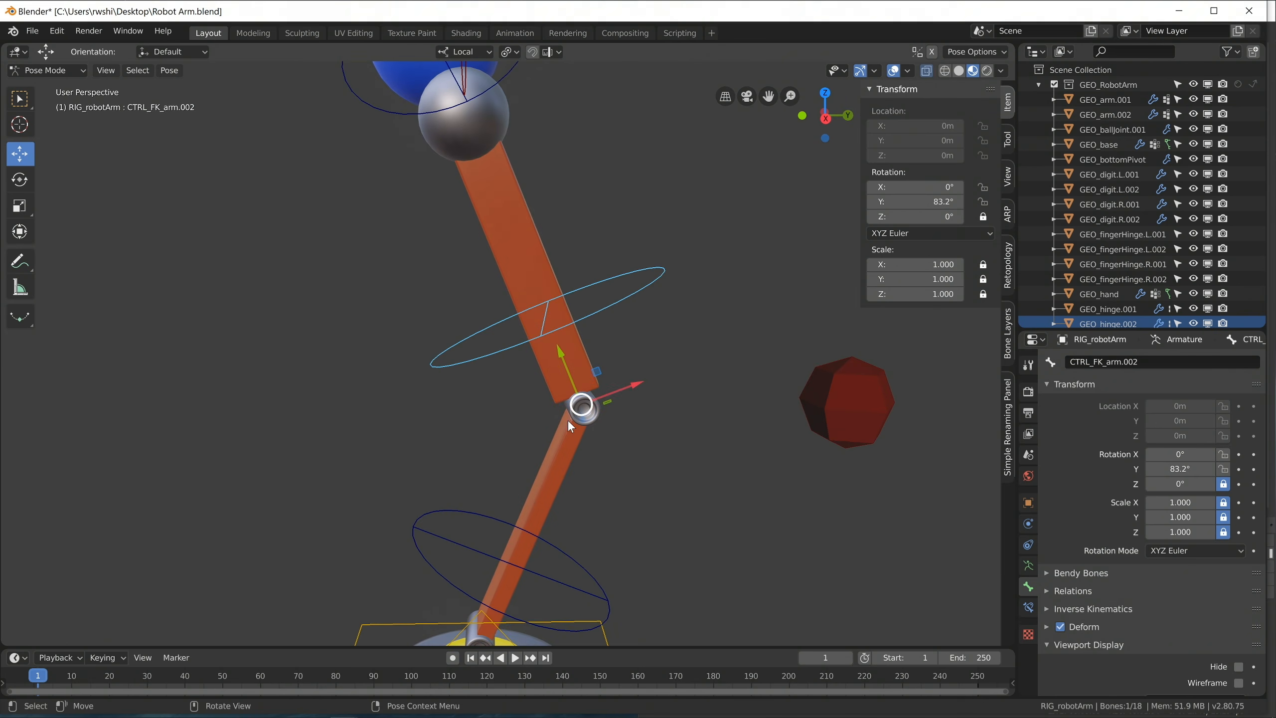
pyautogui.scroll(1, 566, 420)
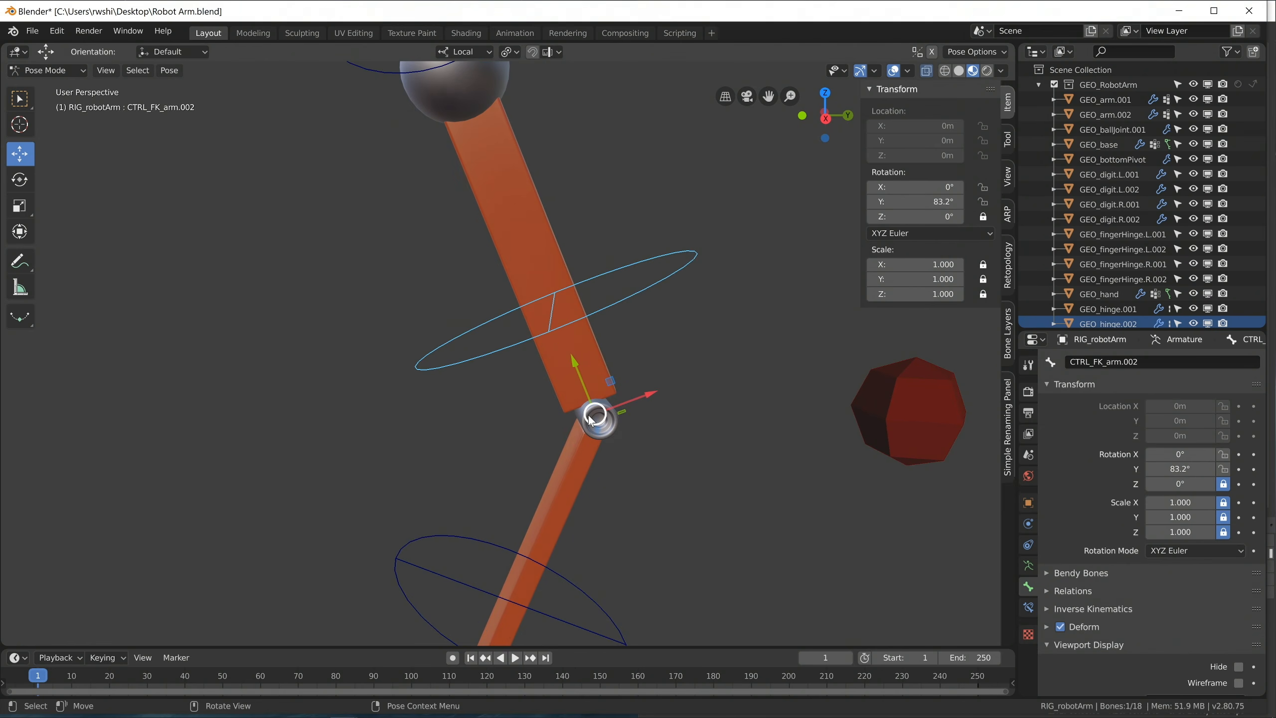
pyautogui.click(895, 204)
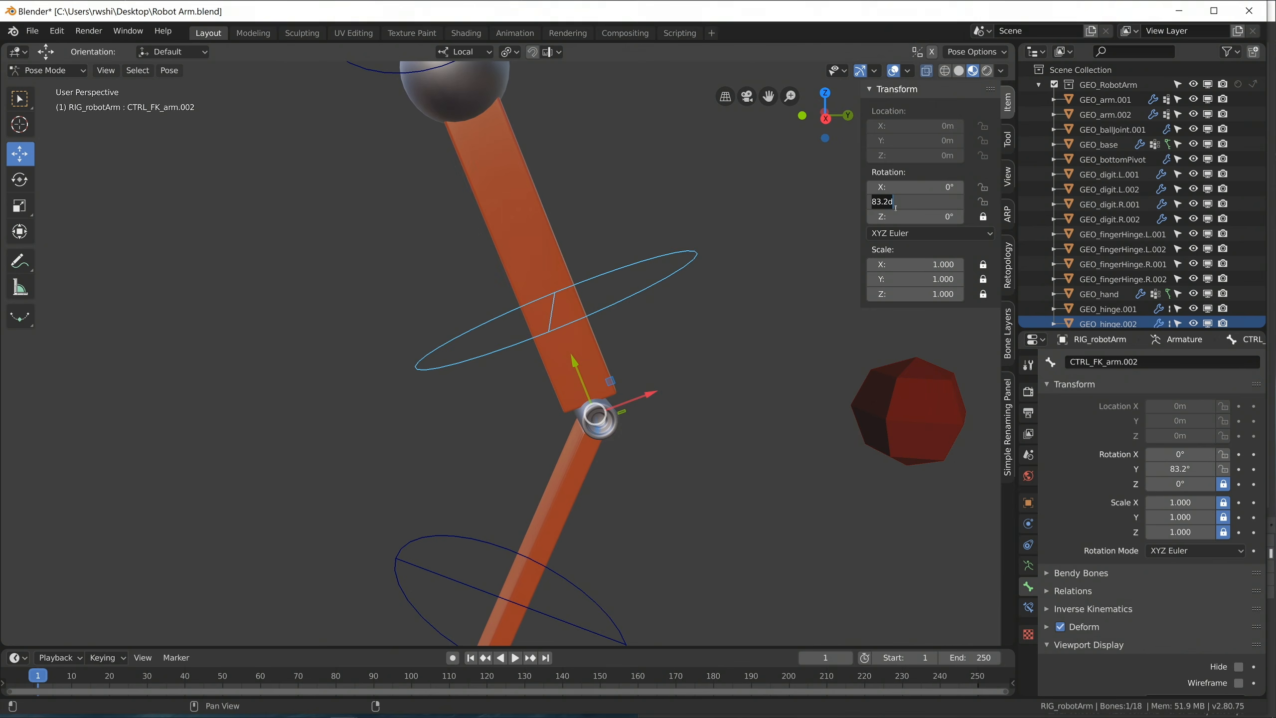
pyautogui.write('0')
pyautogui.press('Return')
pyautogui.click(983, 201)
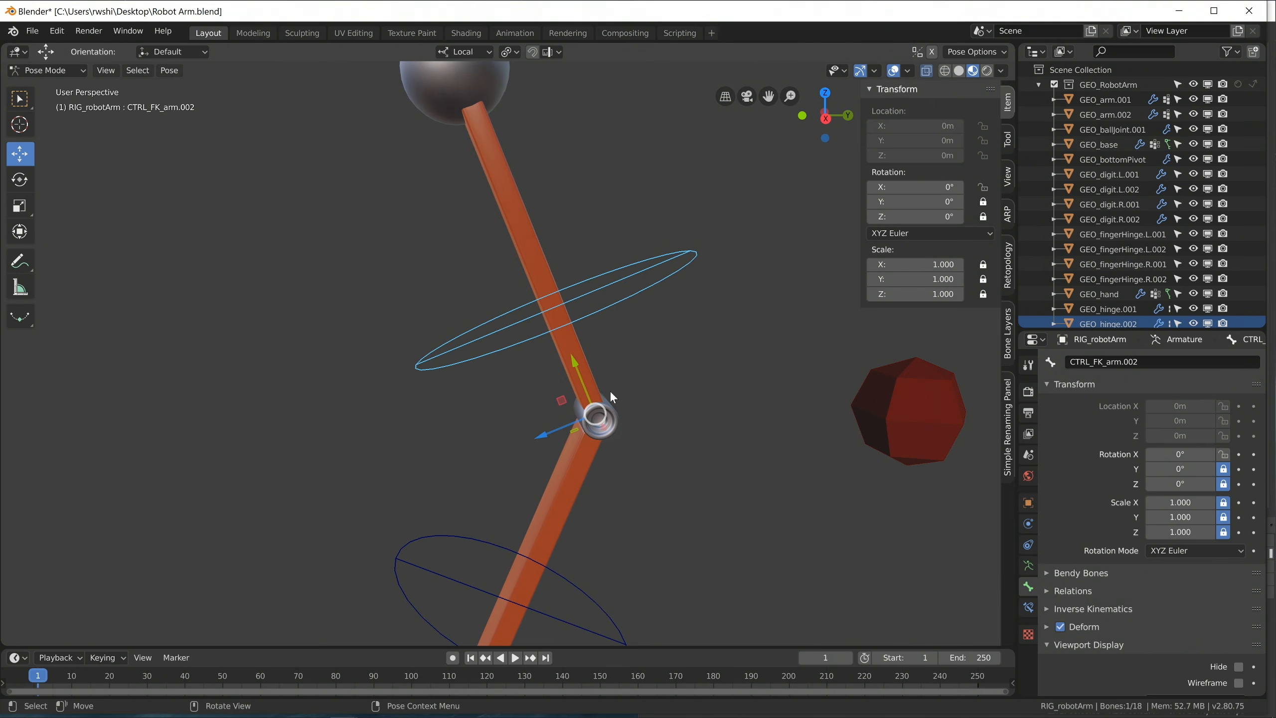
# Try rotating the upper arm's FK control about its local X axis with the Rotate tool, and undo the rotation.
pyautogui.click(19, 179)
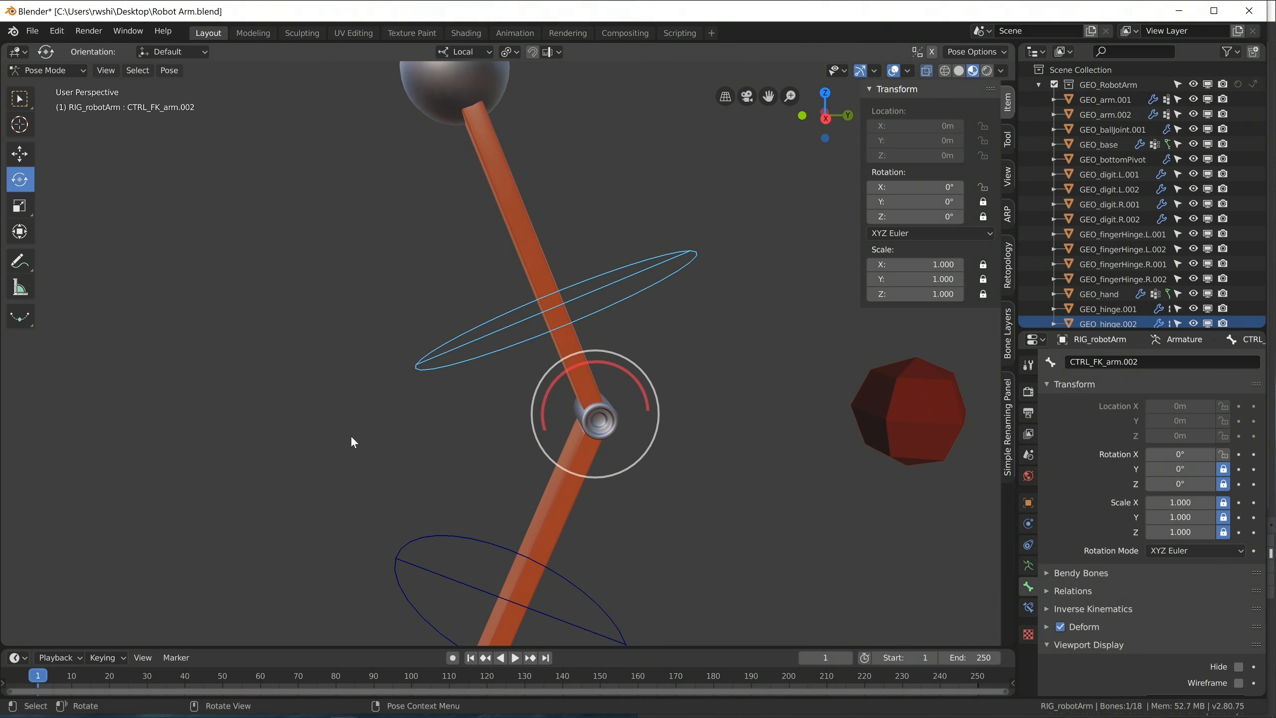
pyautogui.moveTo(390, 420); pyautogui.dragTo(490, 416, button='middle')
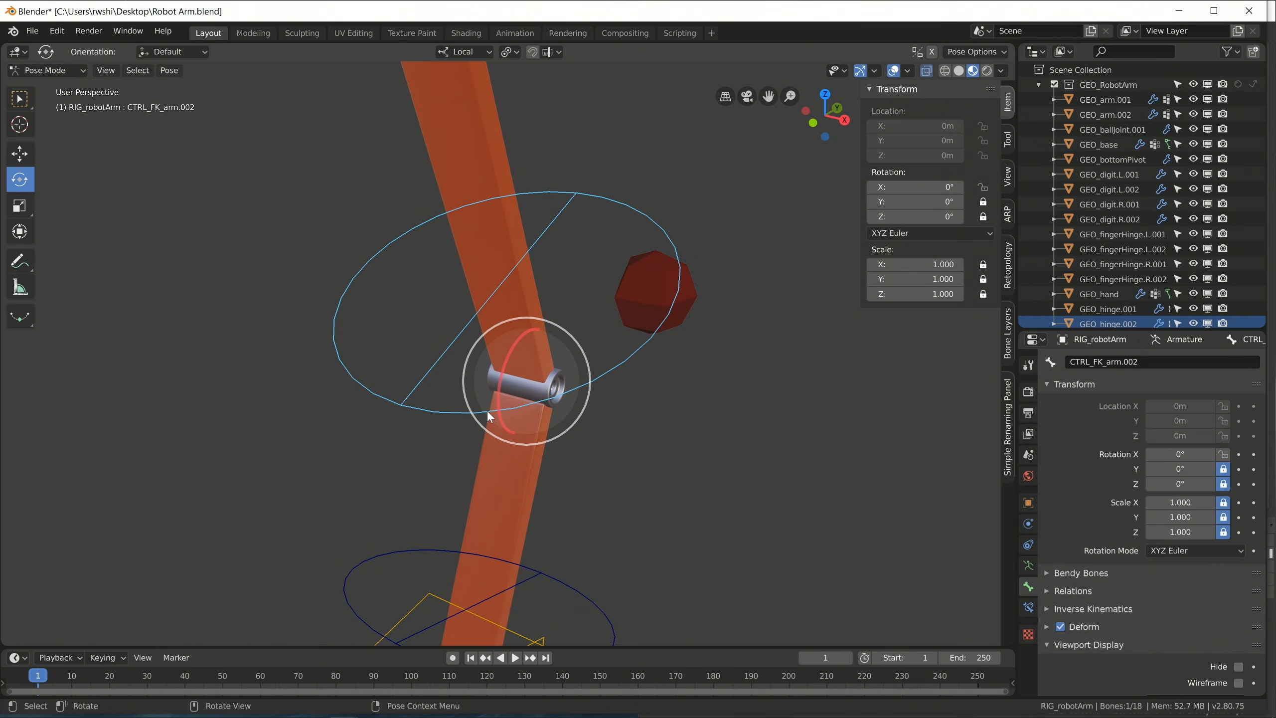
pyautogui.moveTo(506, 386)
pyautogui.mouseDown()
pyautogui.moveTo(502, 358)
pyautogui.moveTo(508, 378)
pyautogui.moveTo(491, 383)
pyautogui.mouseUp()
pyautogui.hotkey('ctrl', 'z')
# Move the IK hand control, CTRL_IK_hand.001, freely to about X 0.163 m, Y 0.105 m, Z -0.748 m.
pyautogui.scroll(-6, 547, 380)
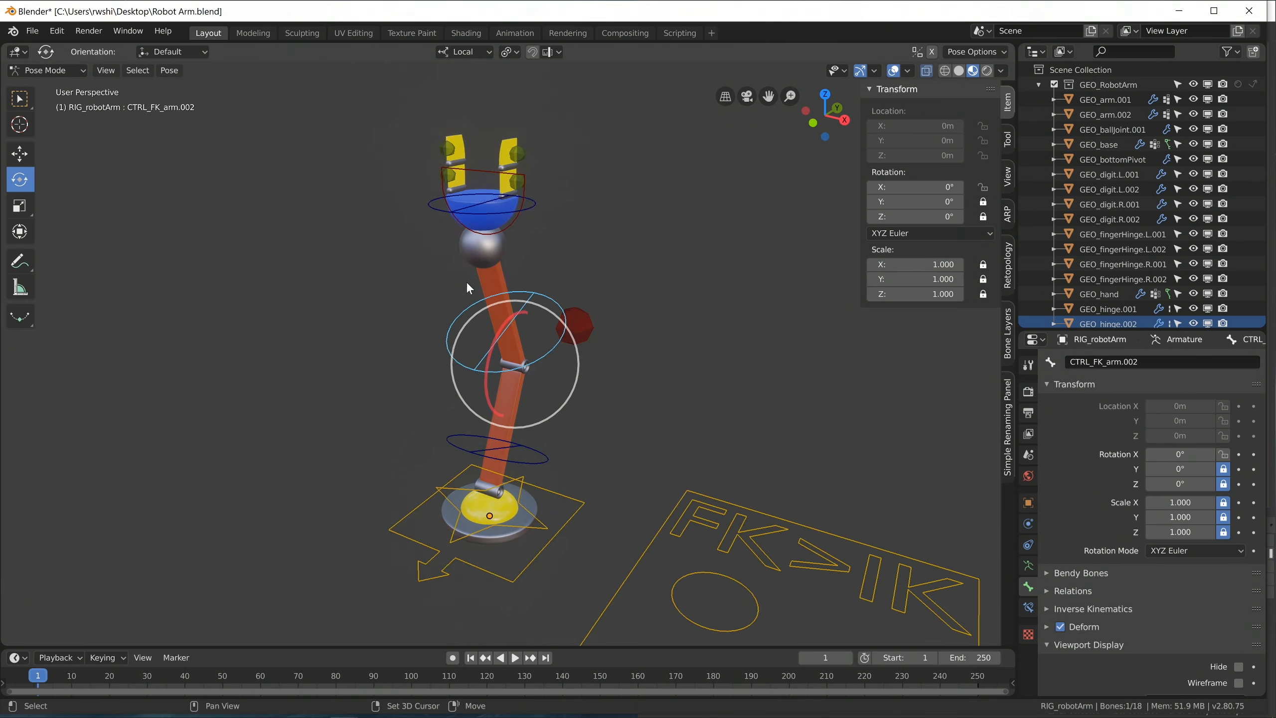
pyautogui.keyDown('shift'); pyautogui.moveTo(465, 296); pyautogui.dragTo(490, 352, button='middle'); pyautogui.keyUp('shift')
pyautogui.scroll(3, 518, 336)
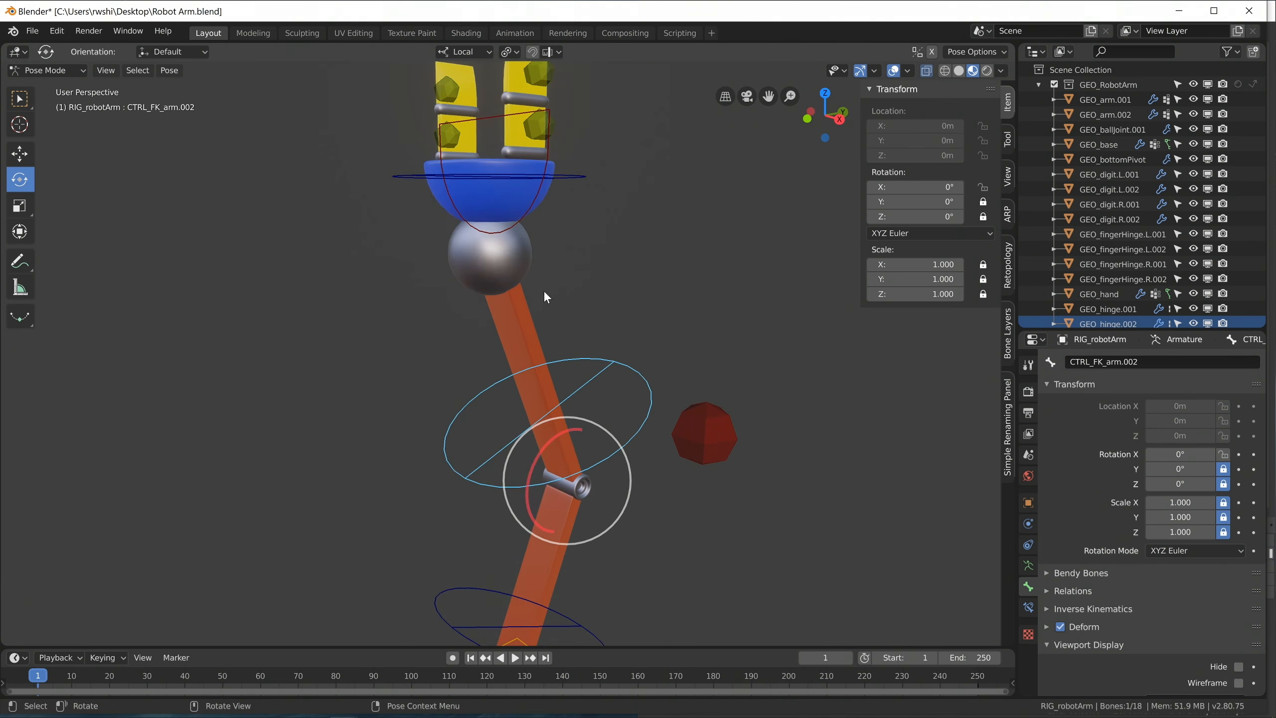
pyautogui.click(528, 218)
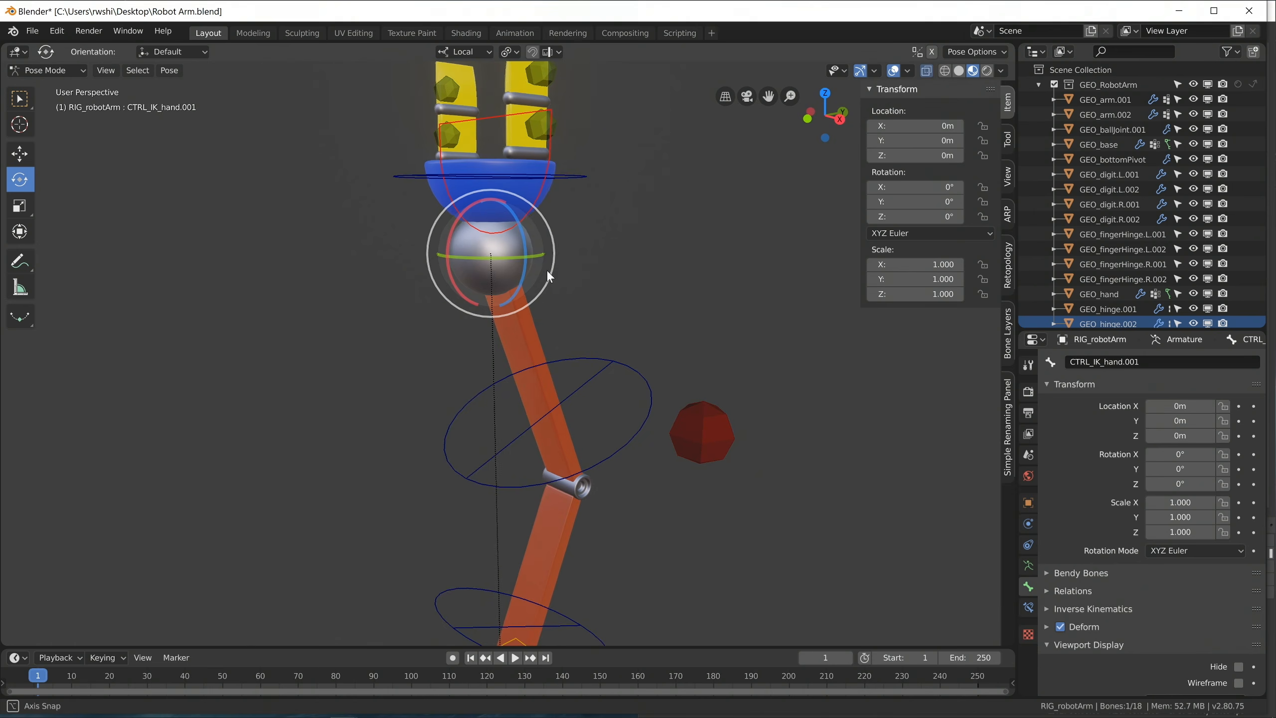
pyautogui.moveTo(547, 270); pyautogui.dragTo(552, 288, button='middle')
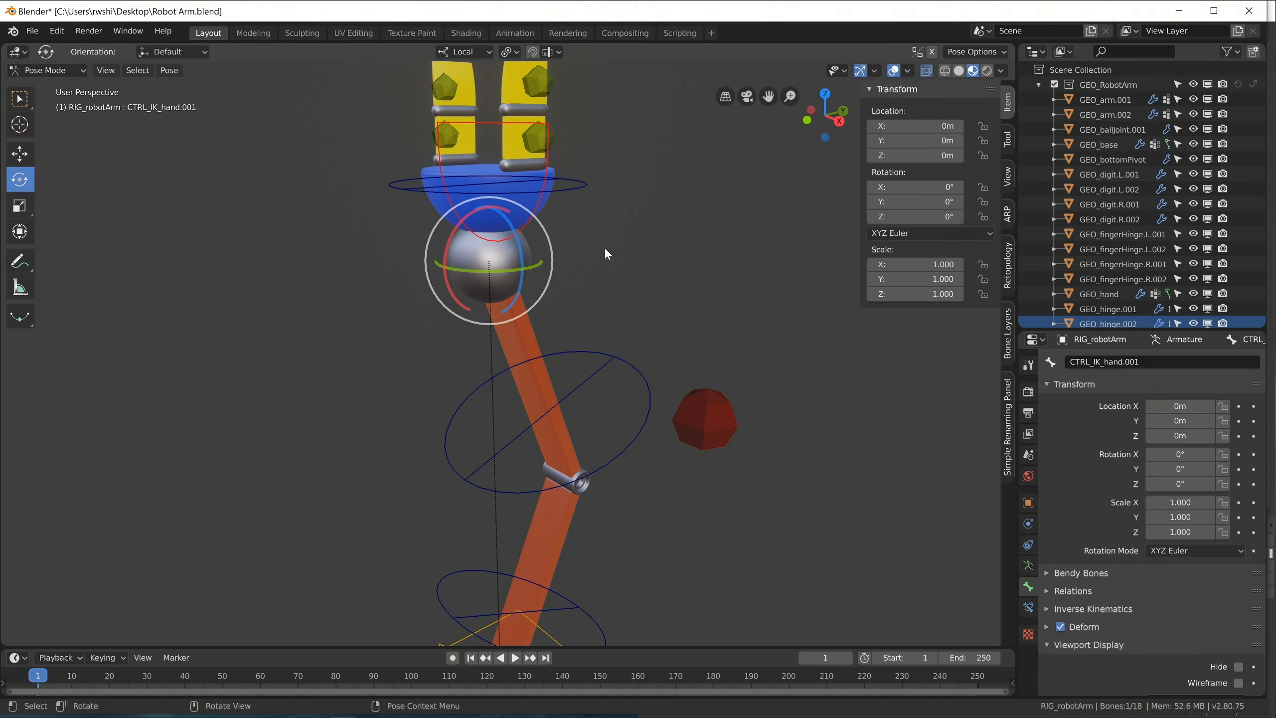
pyautogui.moveTo(563, 254); pyautogui.dragTo(500, 224, button='middle')
pyautogui.press('g')
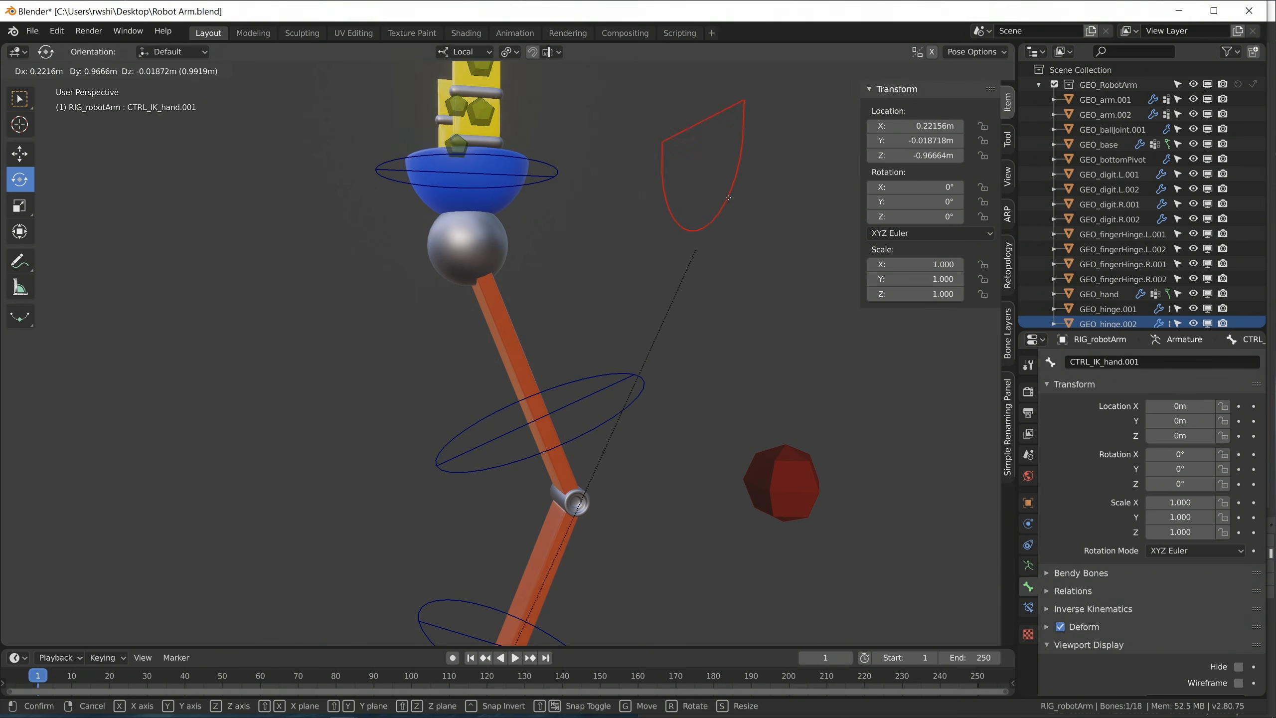
pyautogui.click(674, 194)
# Slide the FK/IK switch control to the IK end of its frame, at X location 1 m.
pyautogui.scroll(-6, 648, 361)
pyautogui.moveTo(624, 429); pyautogui.dragTo(643, 517, button='middle')
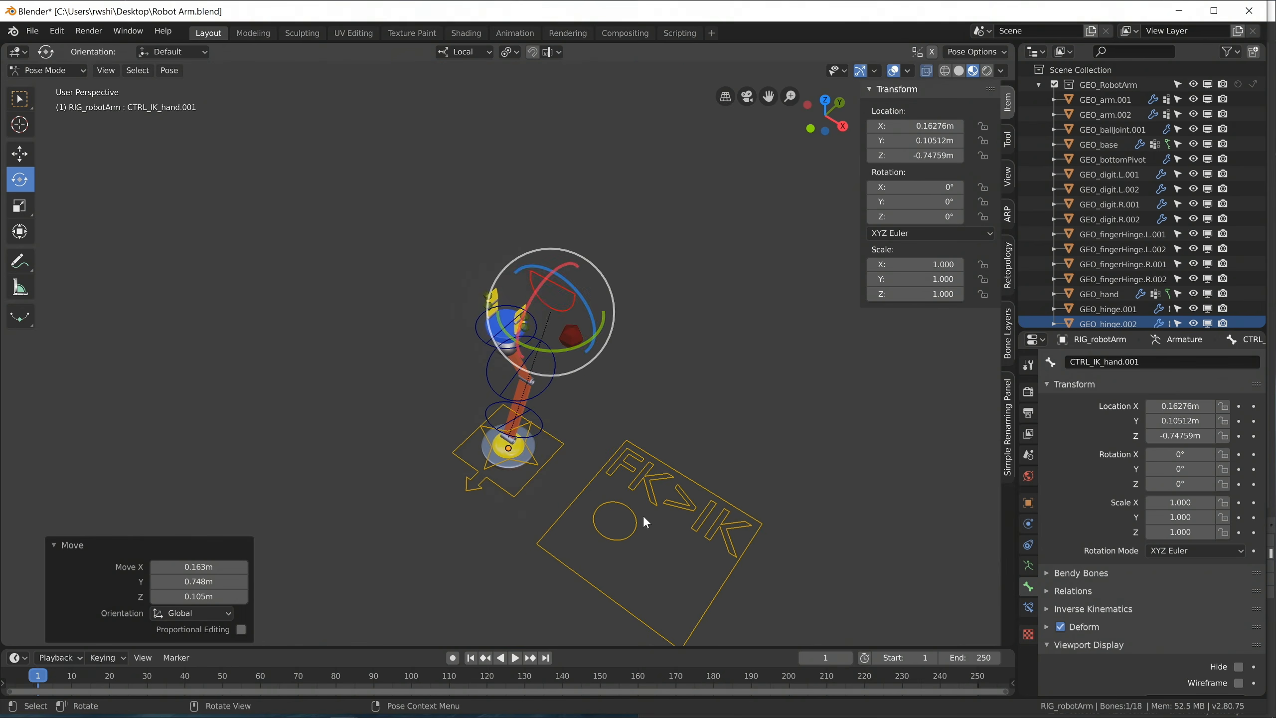
pyautogui.click(641, 520)
pyautogui.click(636, 521)
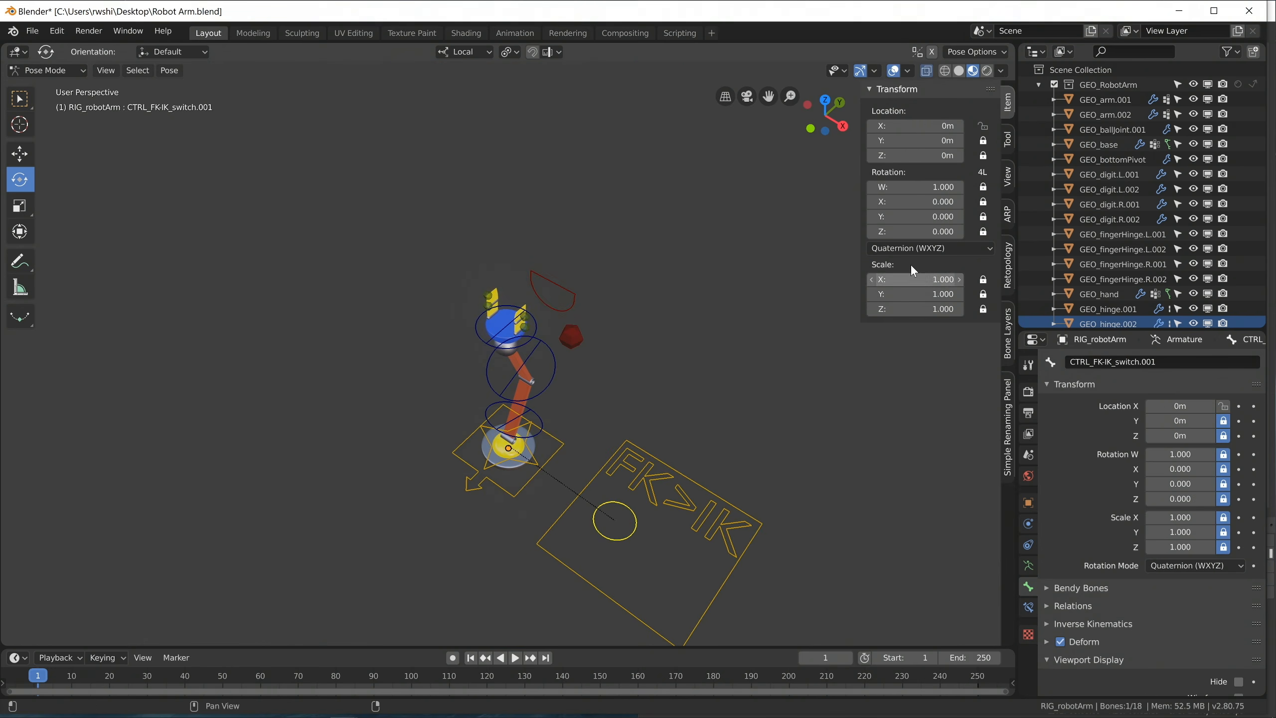
pyautogui.moveTo(661, 536); pyautogui.dragTo(785, 583)
pyautogui.moveTo(660, 448); pyautogui.dragTo(632, 379, button='middle')
# Move the IK hand control to about X 0.140 m, Y -0.295 m, Z -0.706 m so the arm bends.
pyautogui.scroll(5, 666, 234)
pyautogui.click(696, 161)
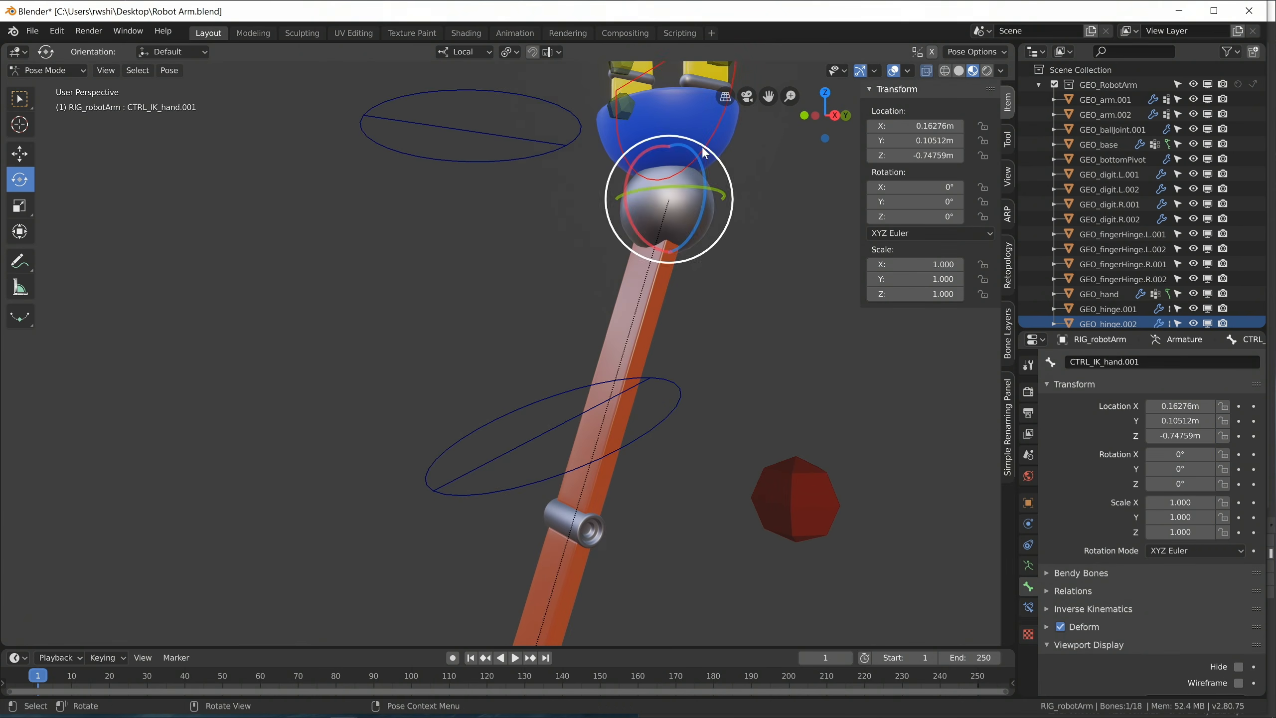
pyautogui.press('g')
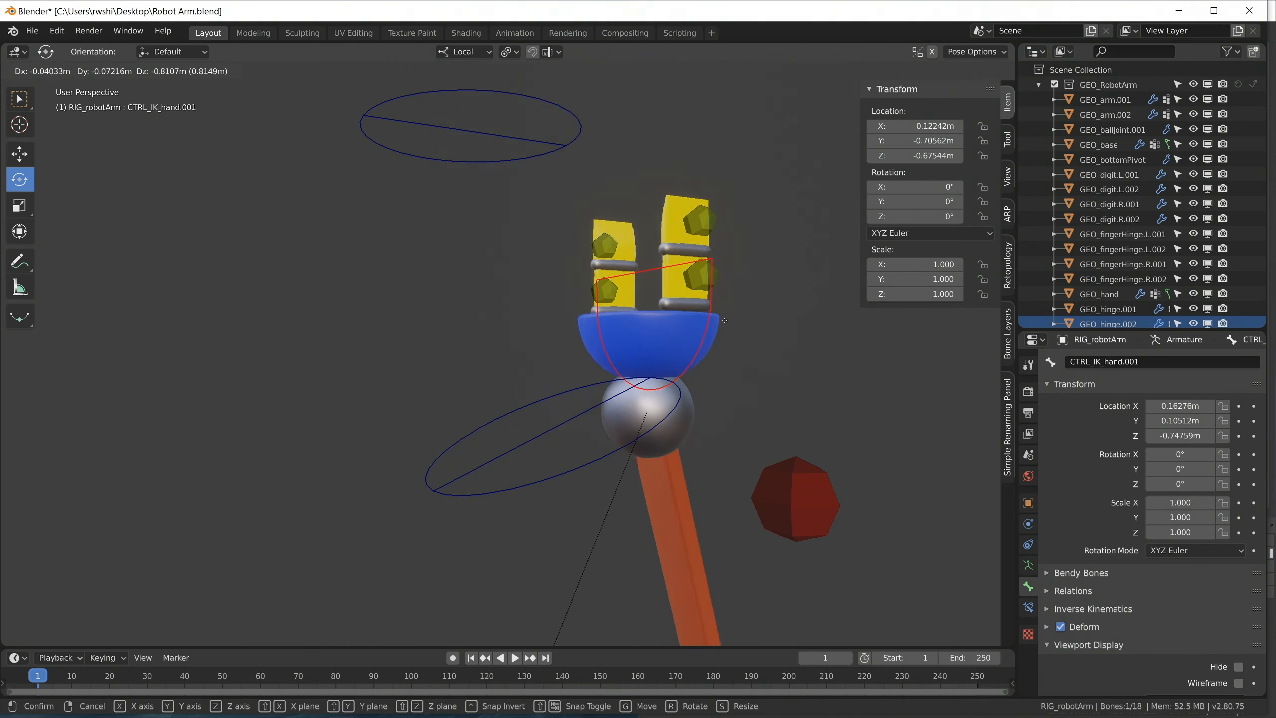
pyautogui.click(679, 219)
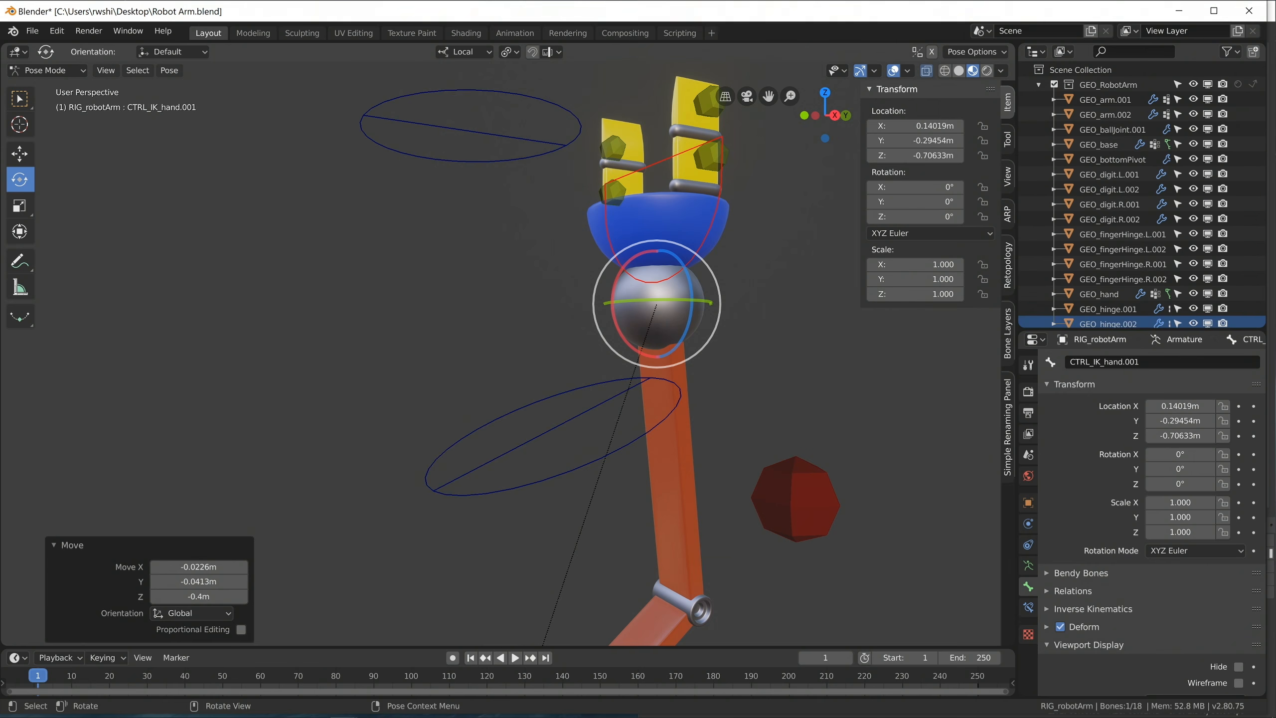
# Scale the IK hand control up to about 1.796, and scale it back down to about 1.097.
pyautogui.press('s')
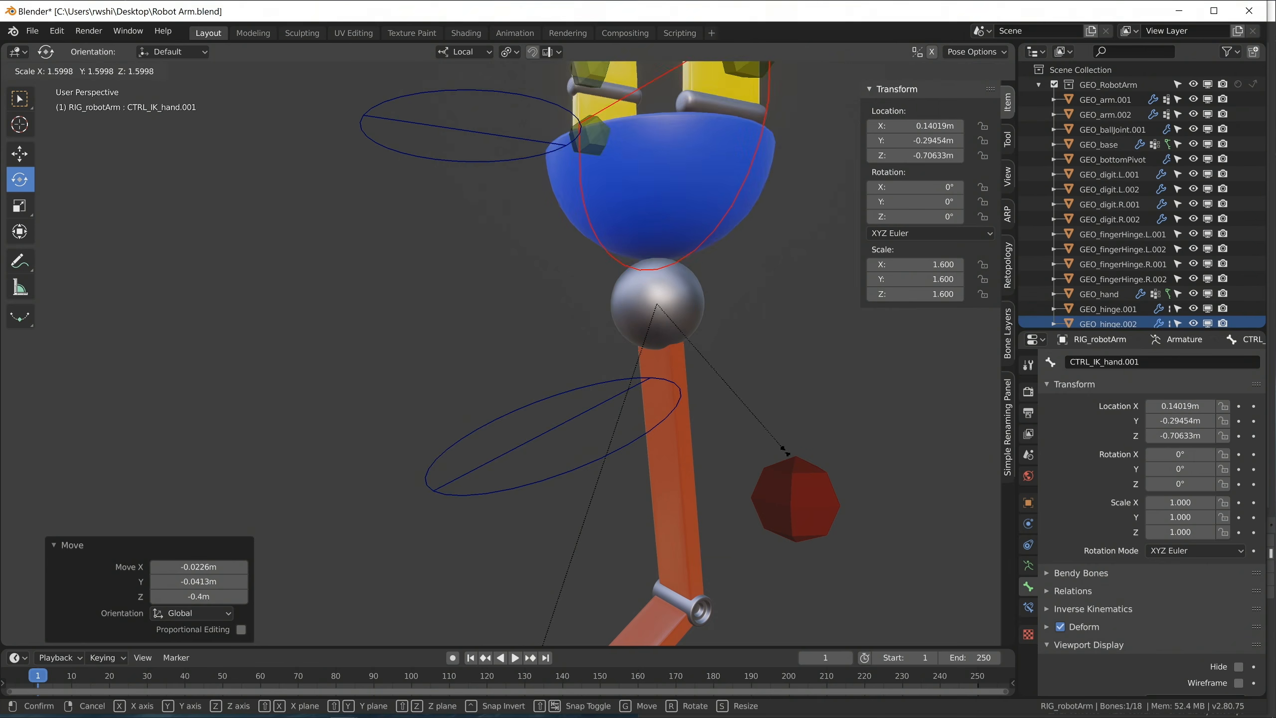
pyautogui.click(798, 466)
pyautogui.scroll(-3, 727, 425)
pyautogui.moveTo(778, 453)
pyautogui.mouseDown(button='middle')
pyautogui.moveTo(794, 465)
pyautogui.moveTo(653, 457)
pyautogui.moveTo(753, 446)
pyautogui.mouseUp(button='middle')
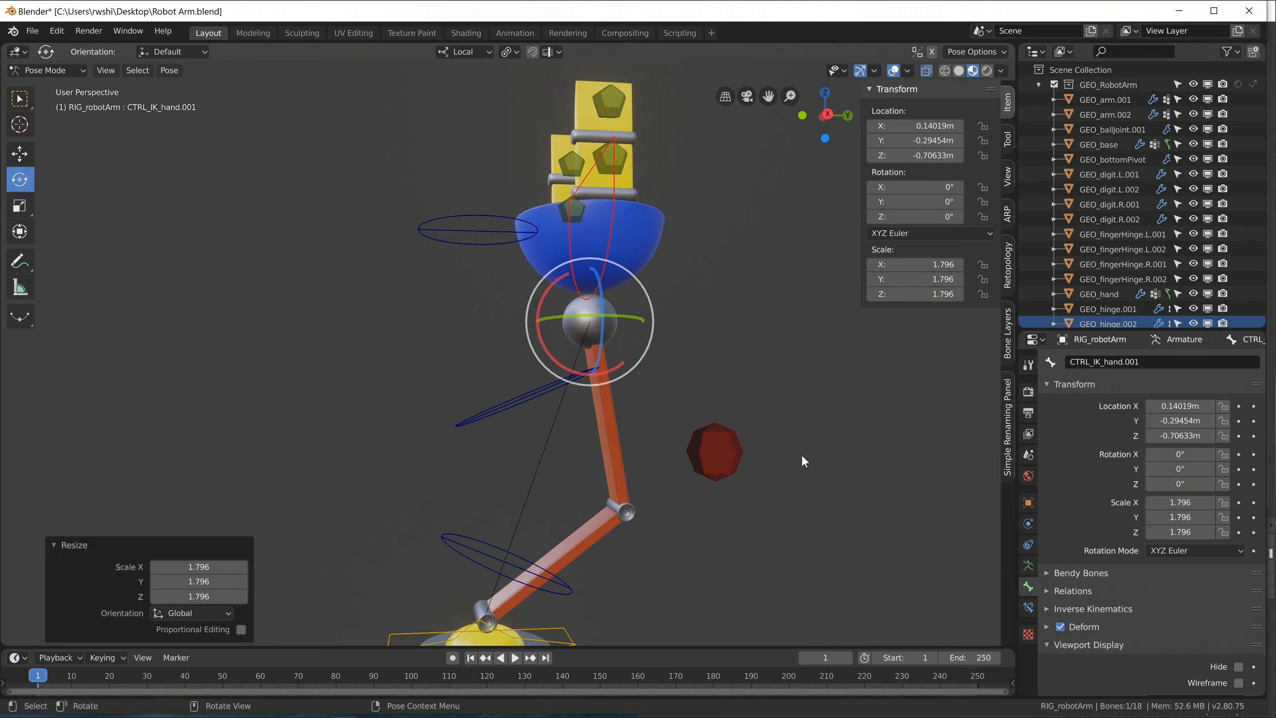
pyautogui.press('s')
pyautogui.click(689, 410)
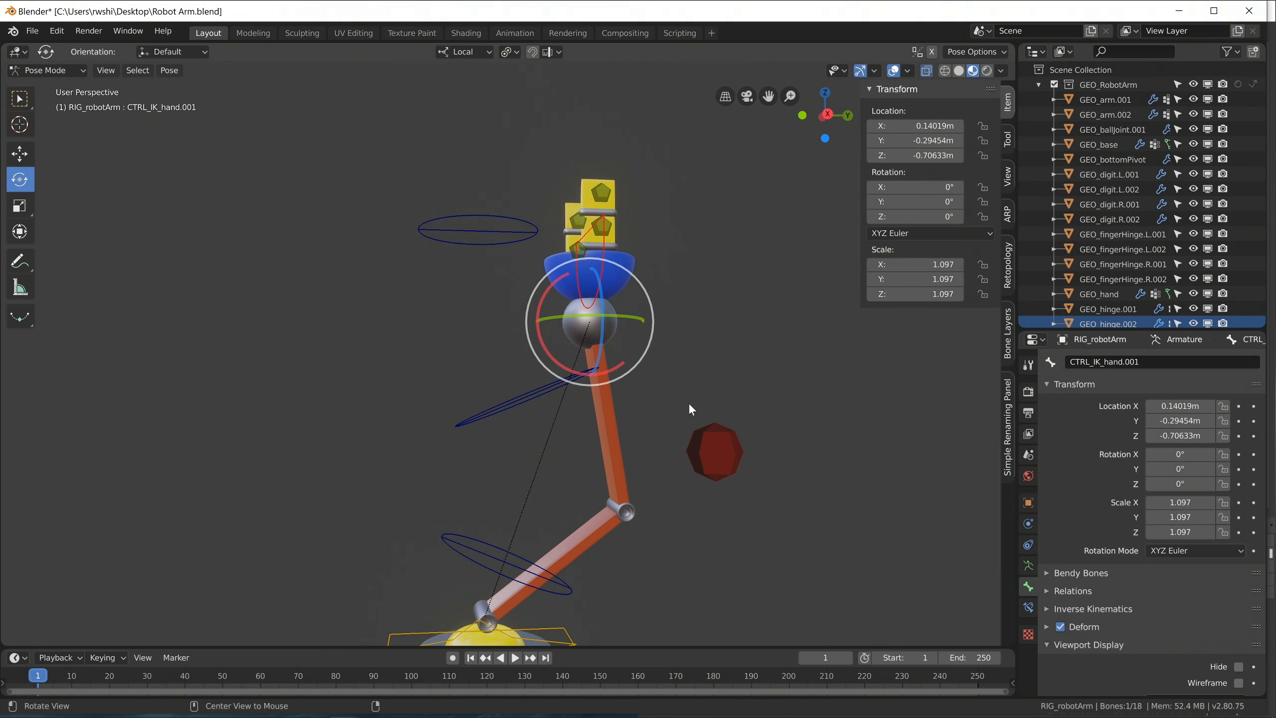
# Clear the IK hand control's location and scale, and lock its X, Y and Z scale channels.
pyautogui.hotkey('alt', 'g')
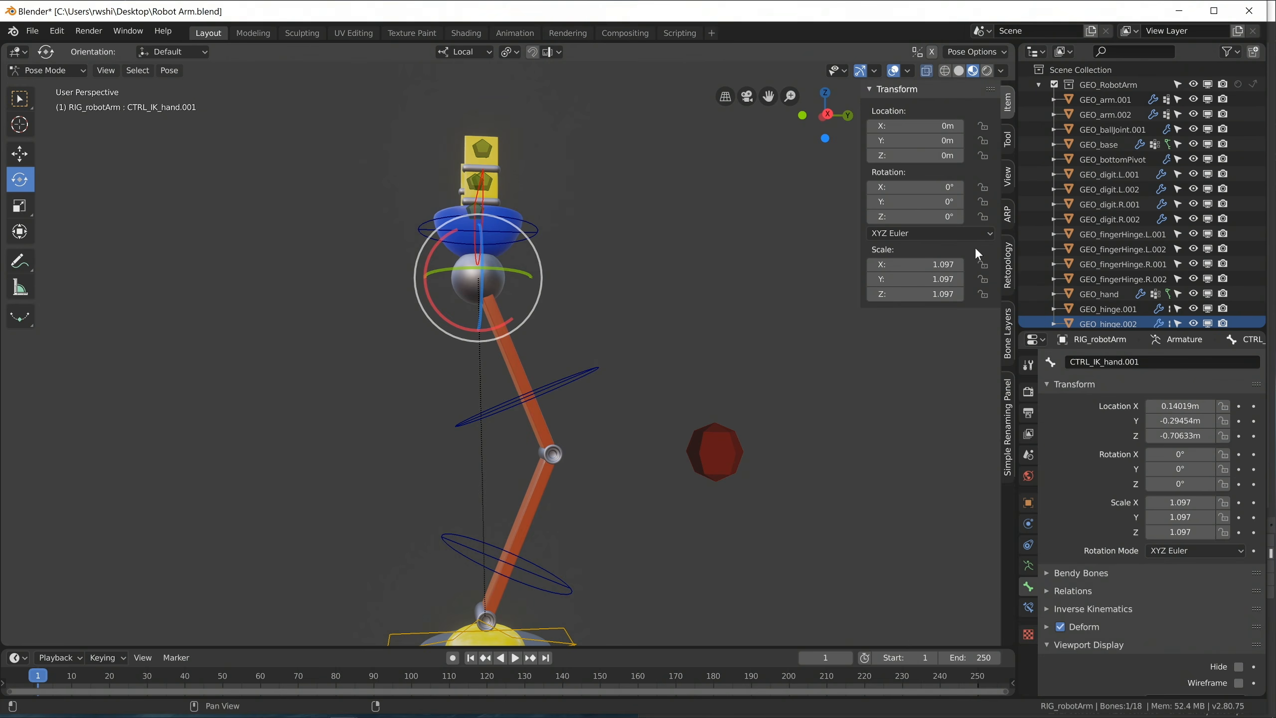
pyautogui.hotkey('alt', 's')
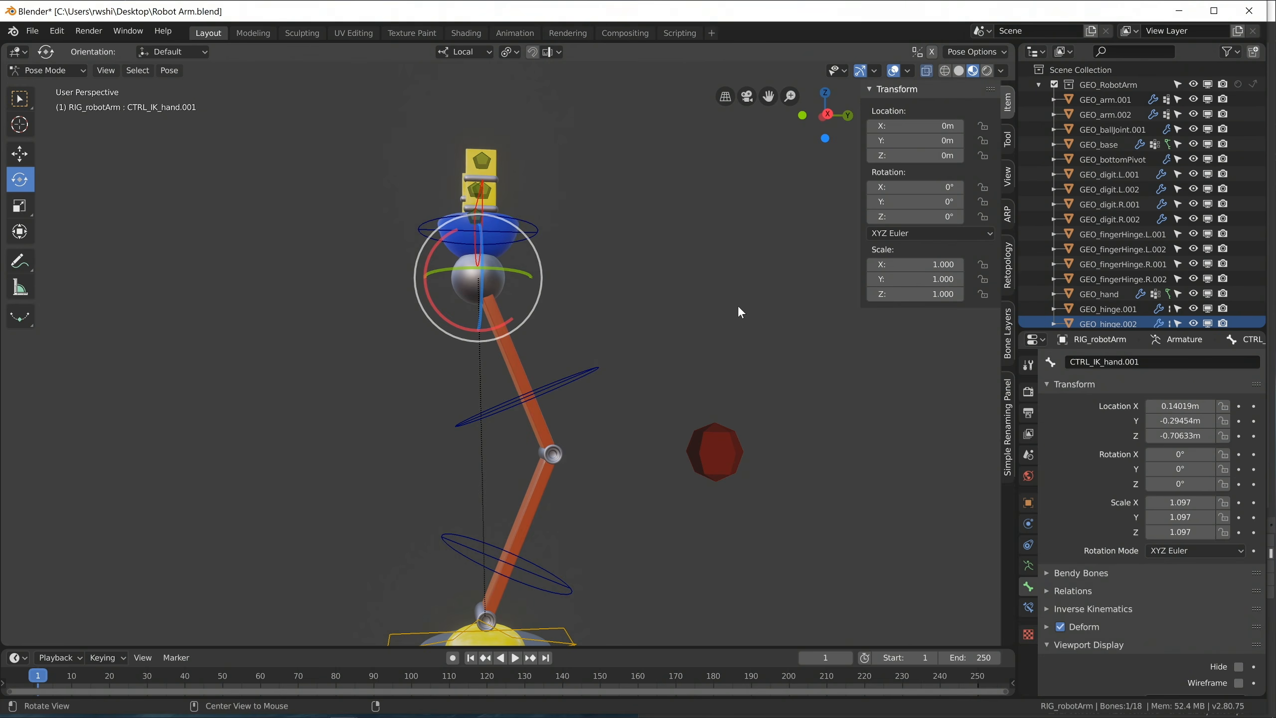
pyautogui.moveTo(982, 264); pyautogui.dragTo(984, 296)
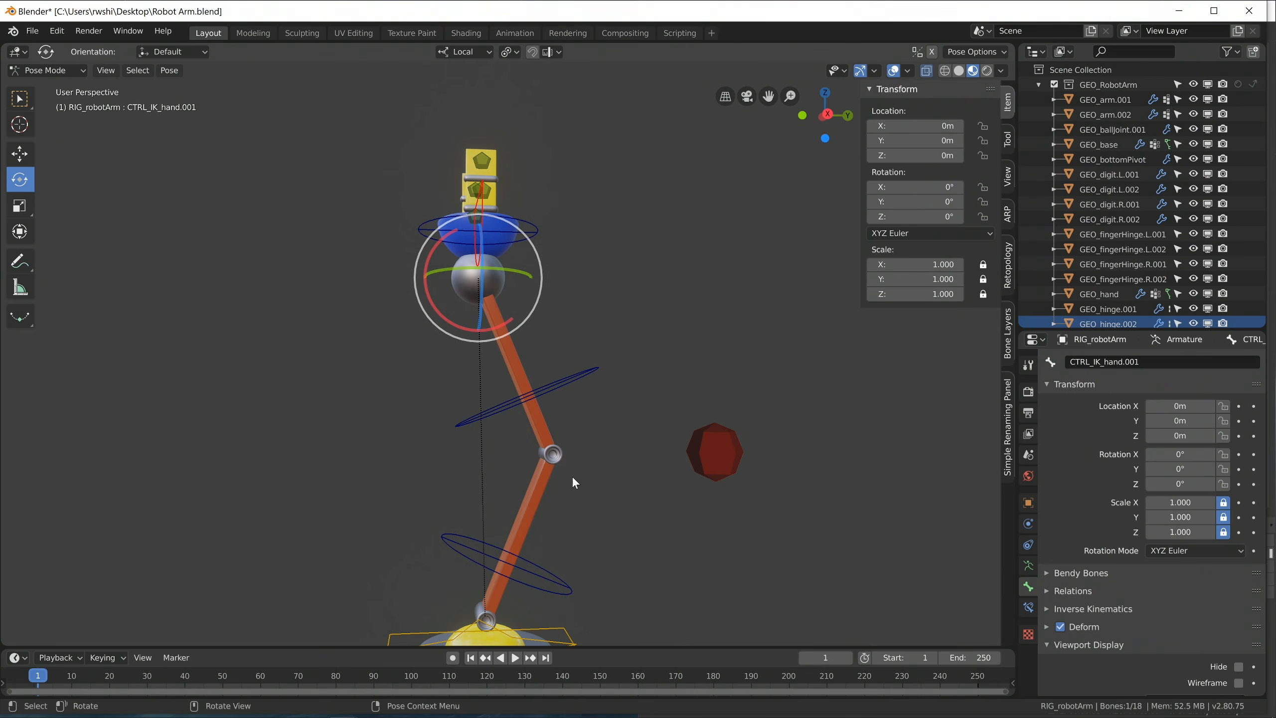
# Check which transform channels are locked on the FK controls of the upper and lower arm.
pyautogui.click(586, 379)
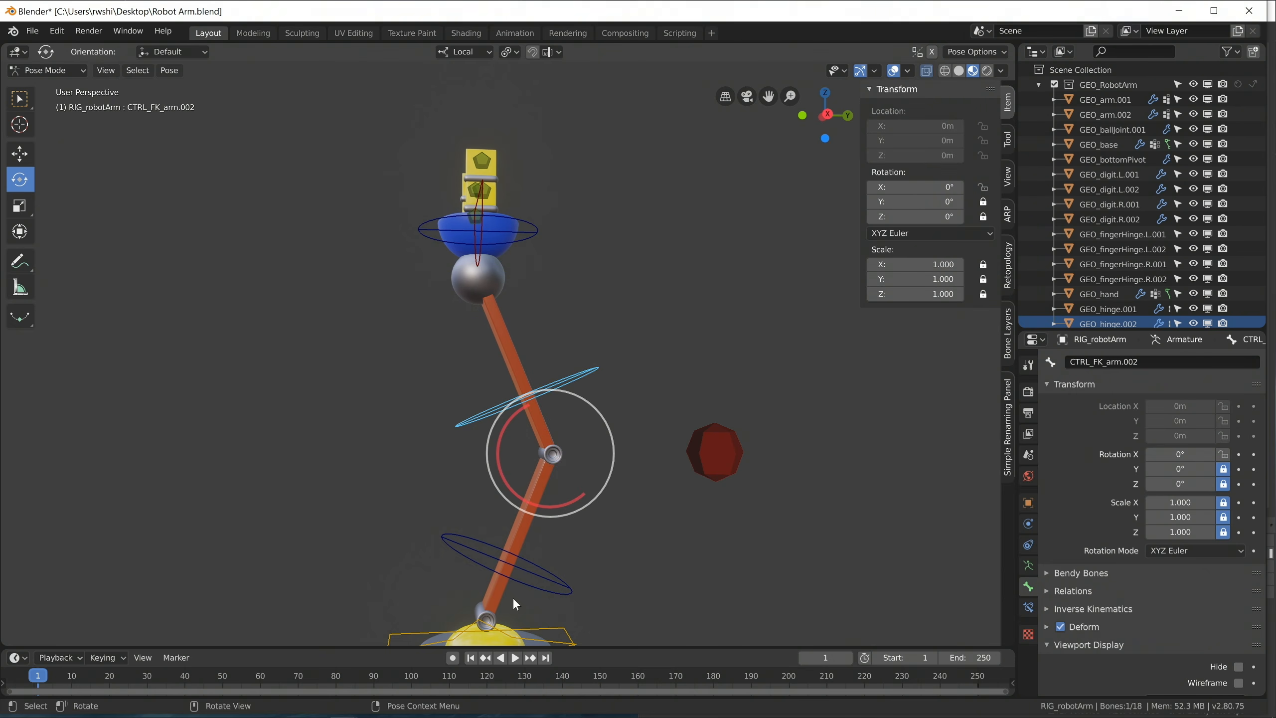
pyautogui.click(561, 582)
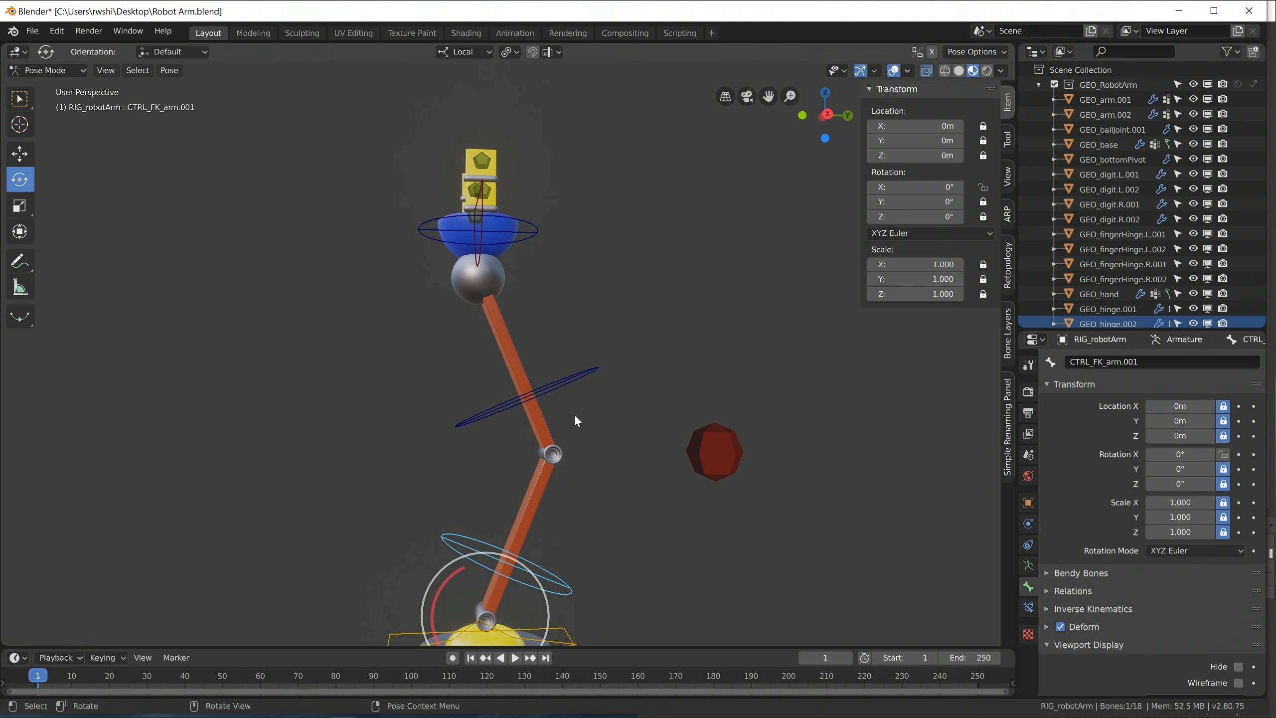
pyautogui.click(573, 384)
pyautogui.moveTo(499, 496); pyautogui.dragTo(561, 497, button='middle')
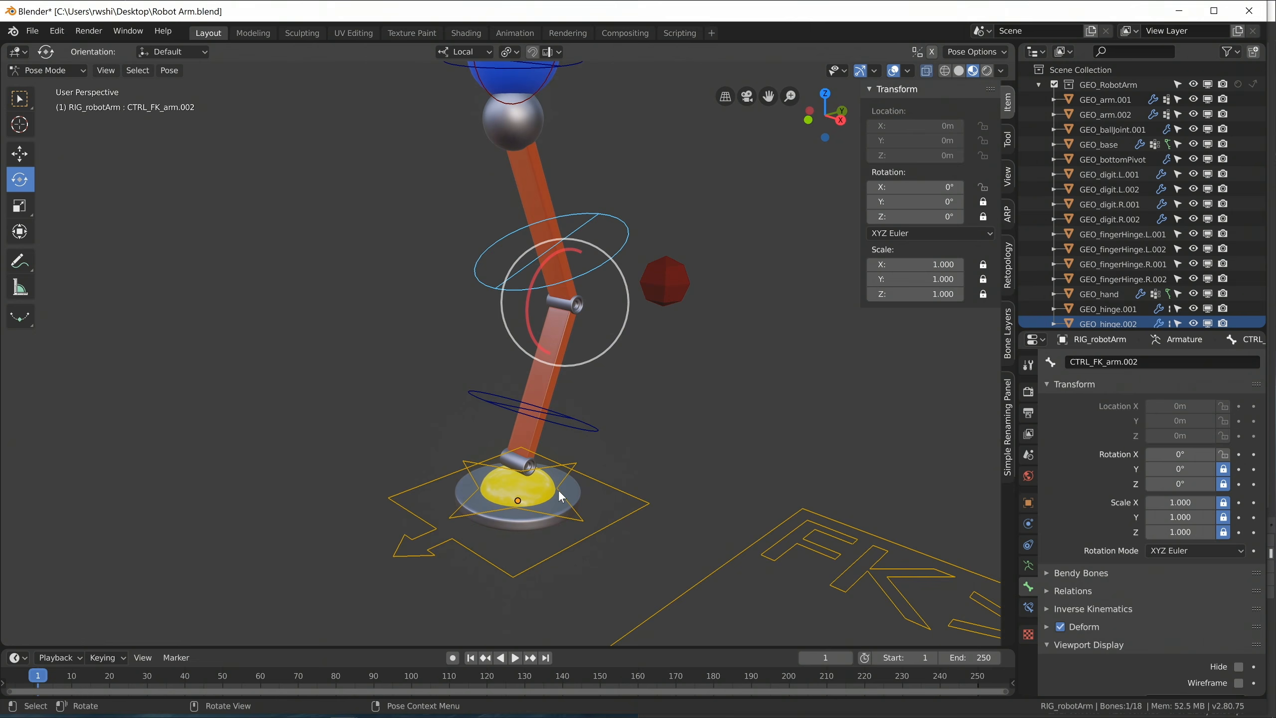
# Try setting the base pivot control's Y rotation to -1.6°, and clear its rotation.
pyautogui.click(566, 520)
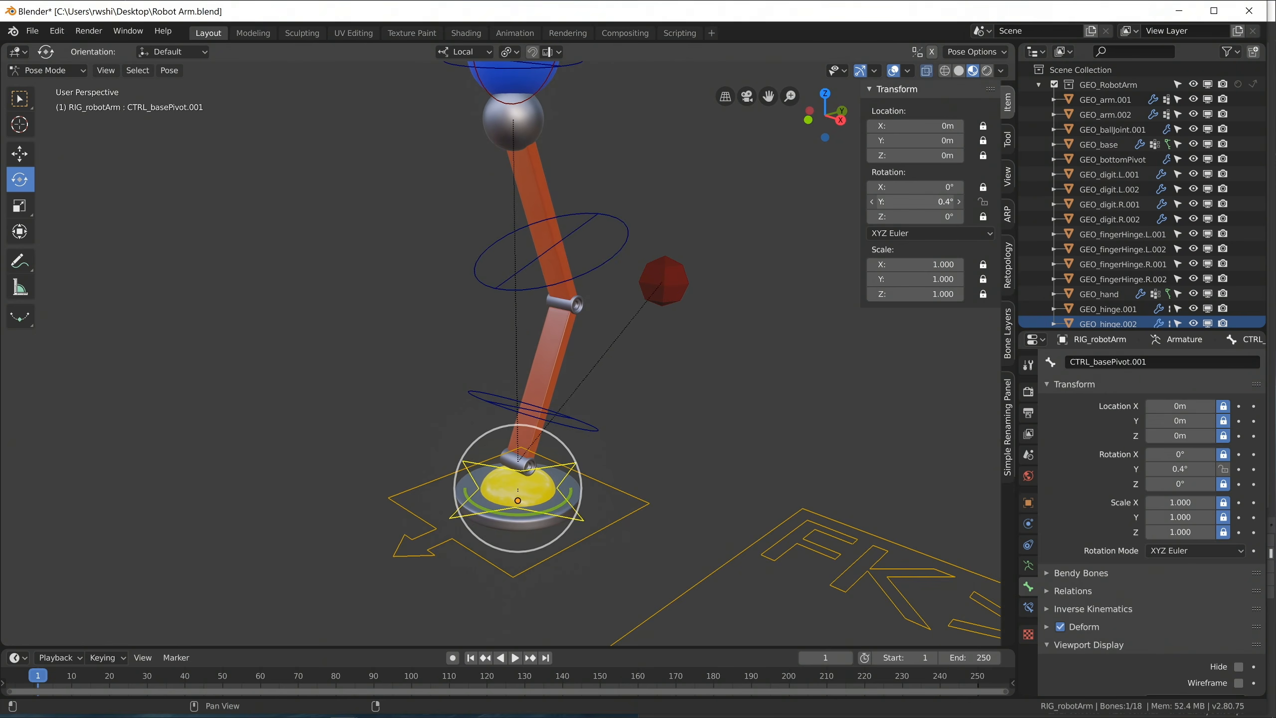
pyautogui.moveTo(915, 201)
pyautogui.mouseDown()
pyautogui.moveTo(824, 202)
pyautogui.moveTo(910, 201)
pyautogui.mouseUp()
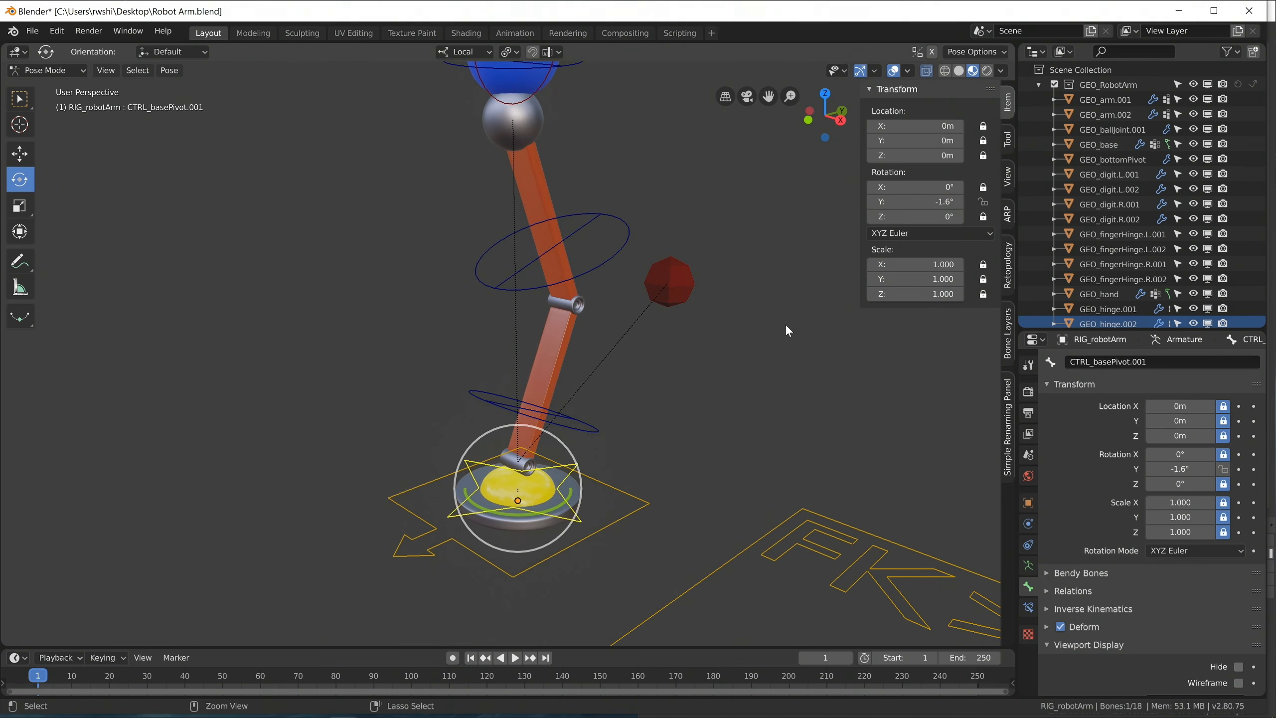
pyautogui.hotkey('alt', 'r')
# Slide the FK/IK switch control along its local X axis back to the FK end, at 0 m.
pyautogui.scroll(-1, 543, 508)
pyautogui.moveTo(532, 508); pyautogui.dragTo(618, 518, button='middle')
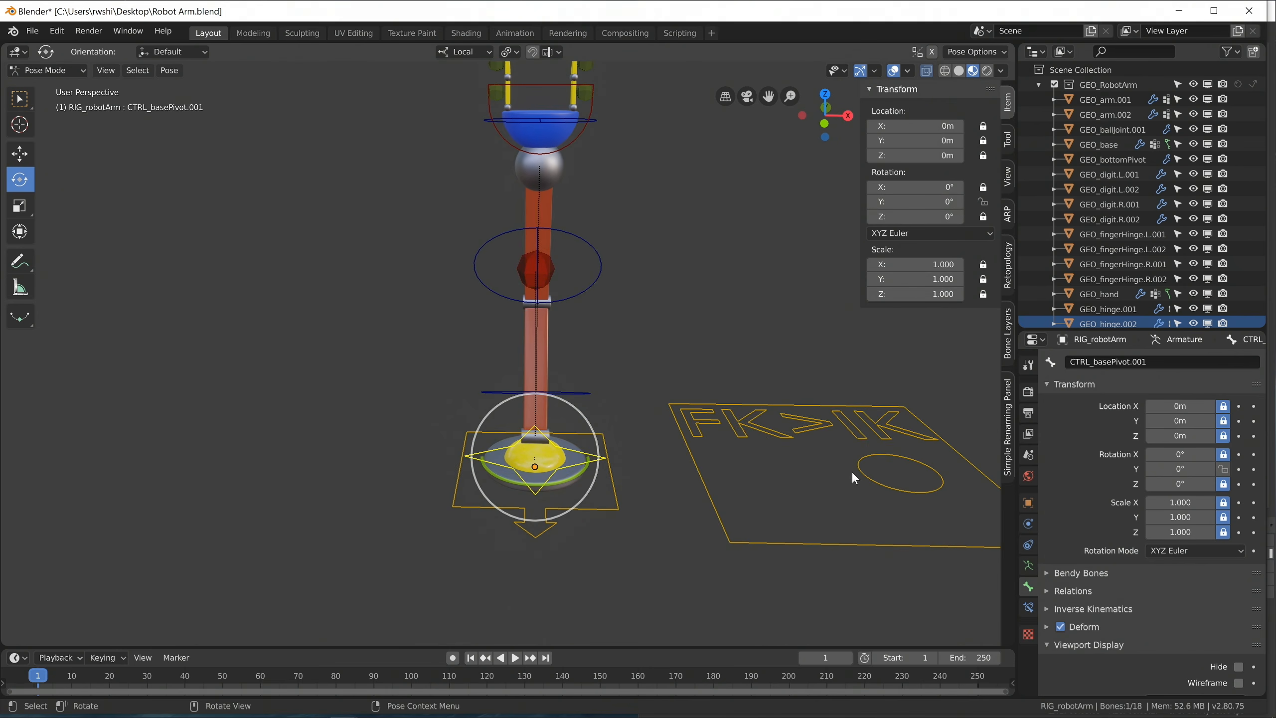
pyautogui.click(852, 472)
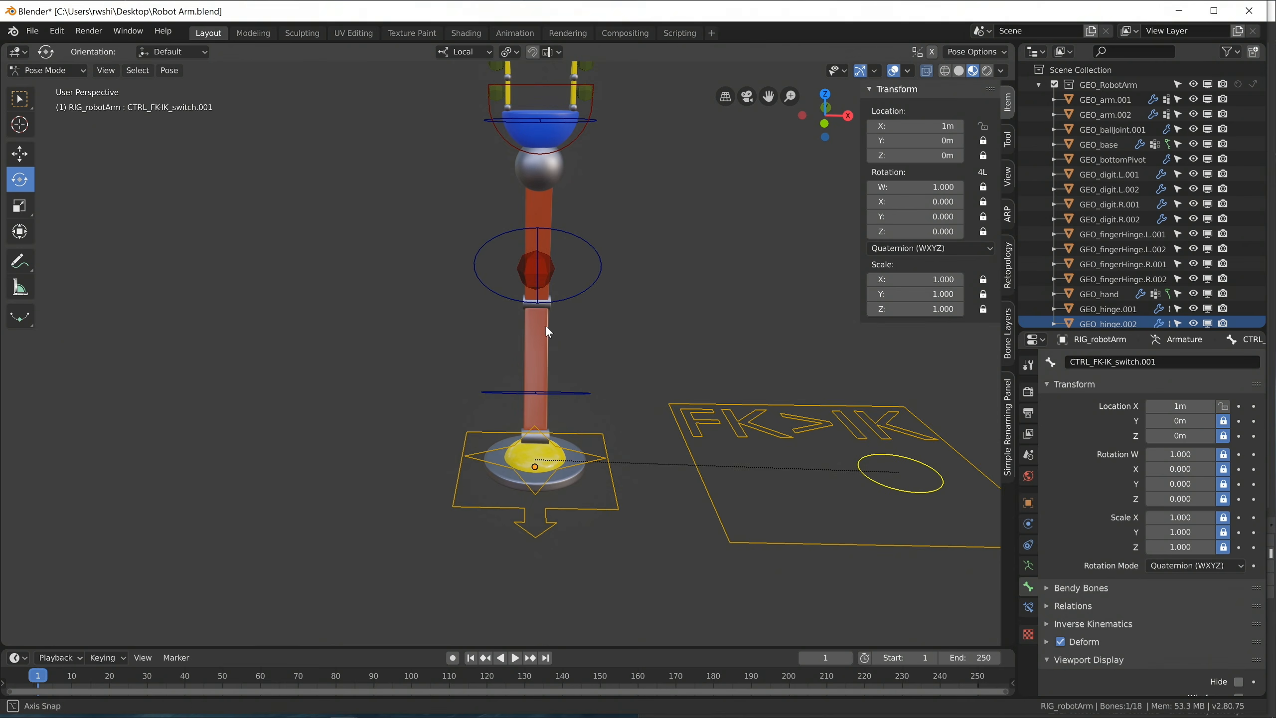
pyautogui.moveTo(546, 325); pyautogui.dragTo(421, 455, button='middle')
pyautogui.scroll(-5, 471, 338)
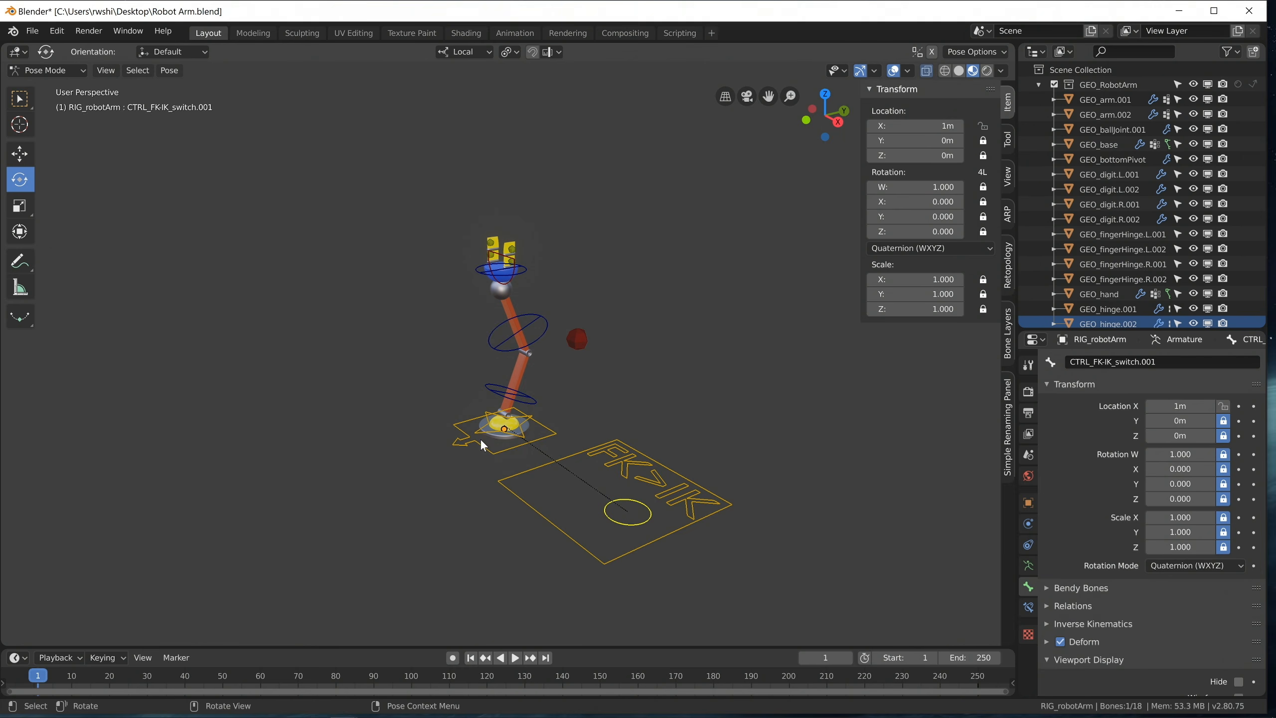
pyautogui.moveTo(481, 439); pyautogui.dragTo(547, 431, button='middle')
pyautogui.scroll(4, 627, 475)
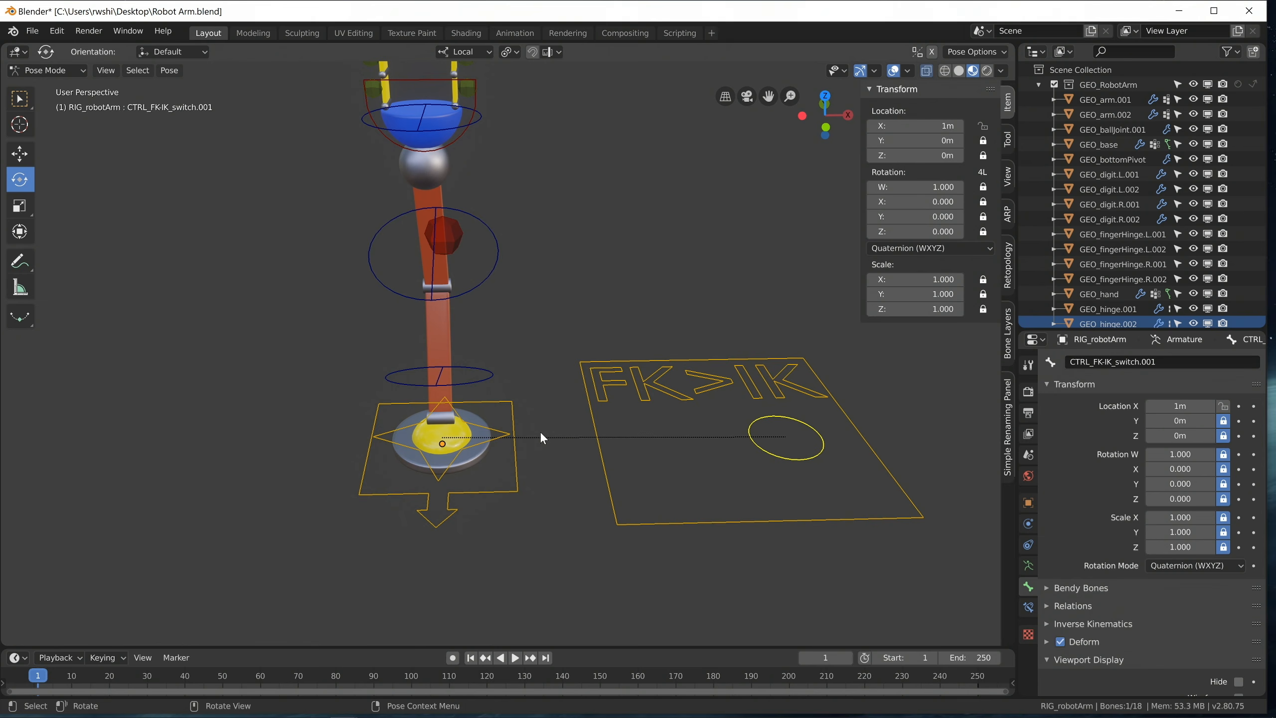
pyautogui.moveTo(541, 437); pyautogui.dragTo(759, 514, button='middle')
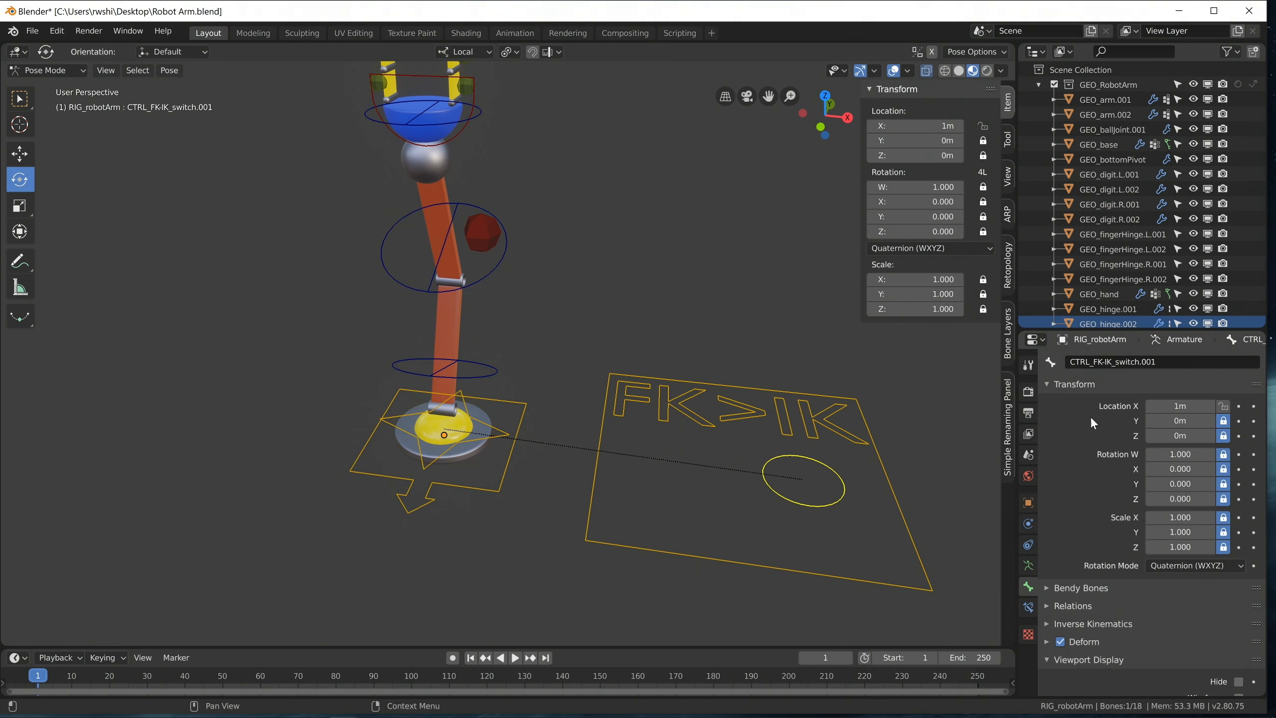
pyautogui.press('g')
pyautogui.press('x')
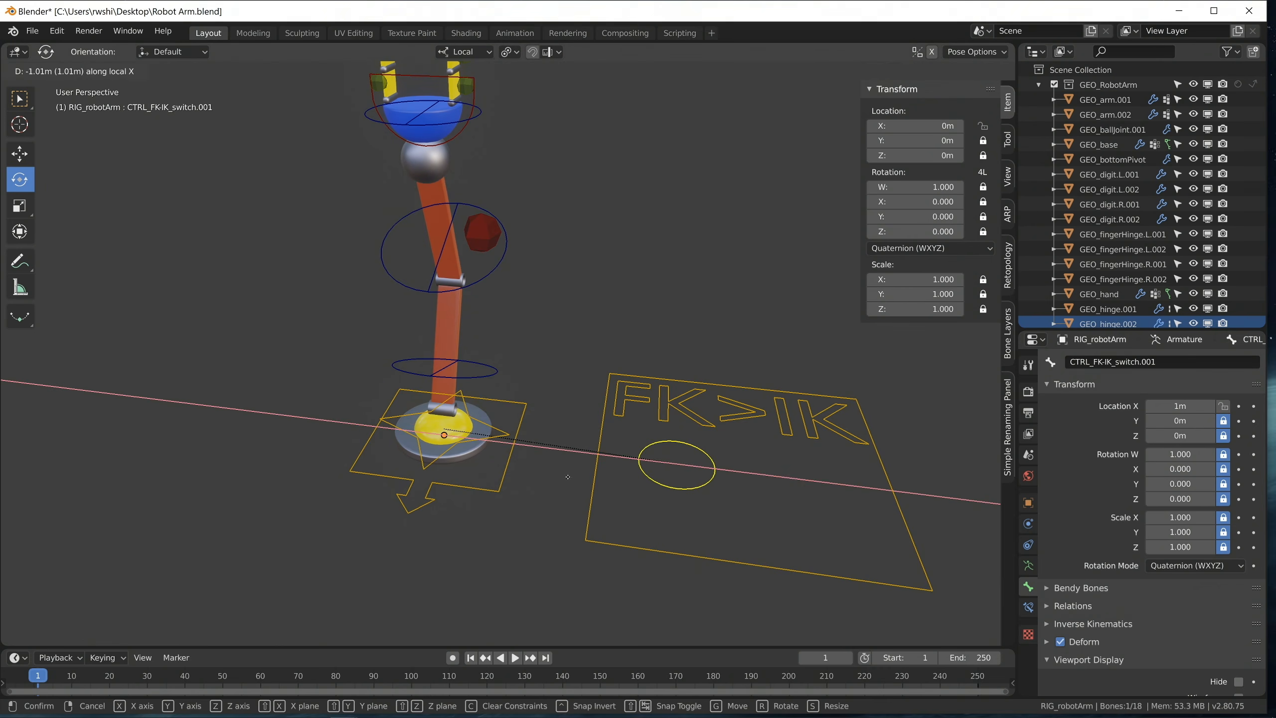
pyautogui.click(546, 477)
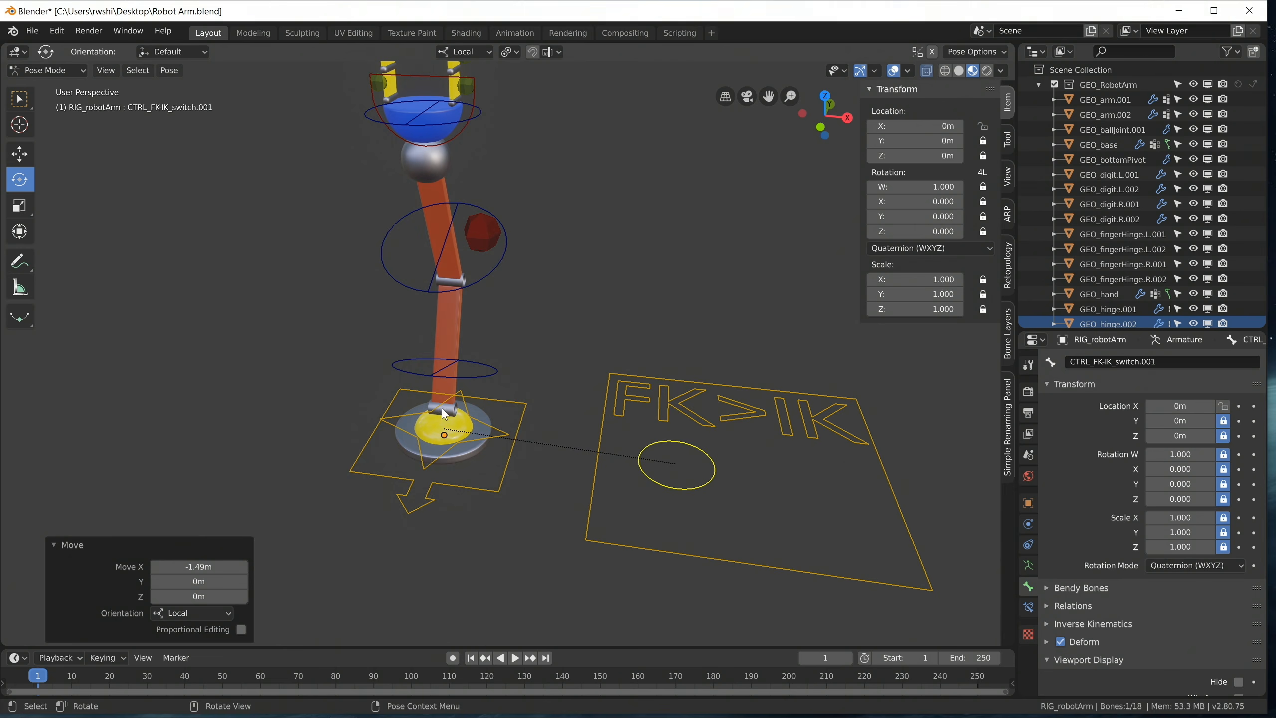
# Check which transform channels are locked on the global control and the upper arm's FK control.
pyautogui.moveTo(442, 409); pyautogui.dragTo(411, 401, button='middle')
pyautogui.scroll(3, 471, 420)
pyautogui.click(468, 583)
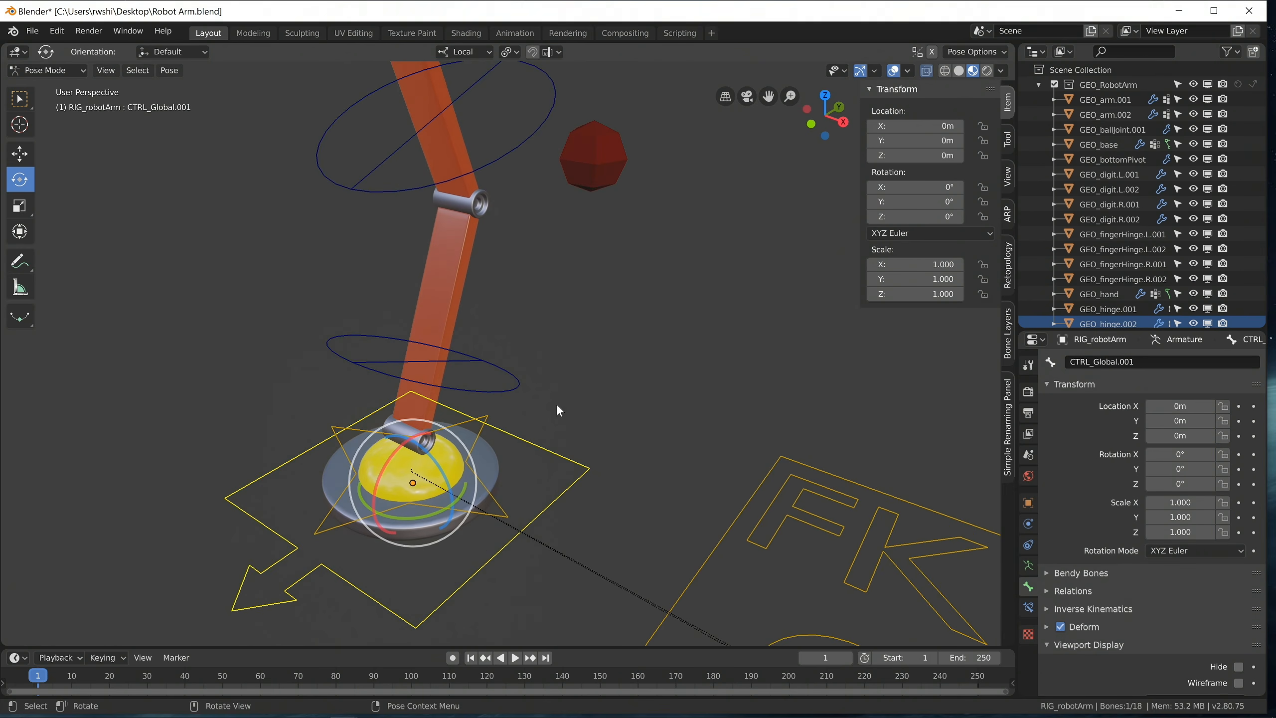
pyautogui.moveTo(495, 578); pyautogui.dragTo(786, 438, button='middle')
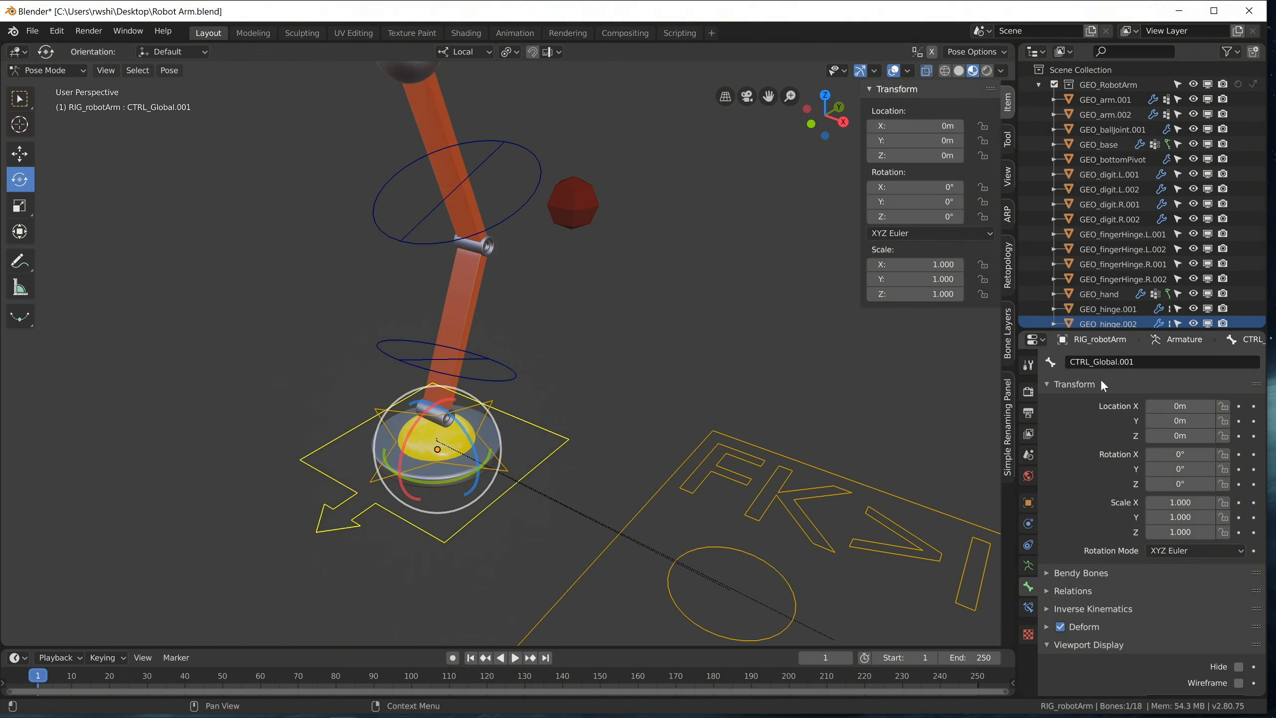
pyautogui.click(516, 227)
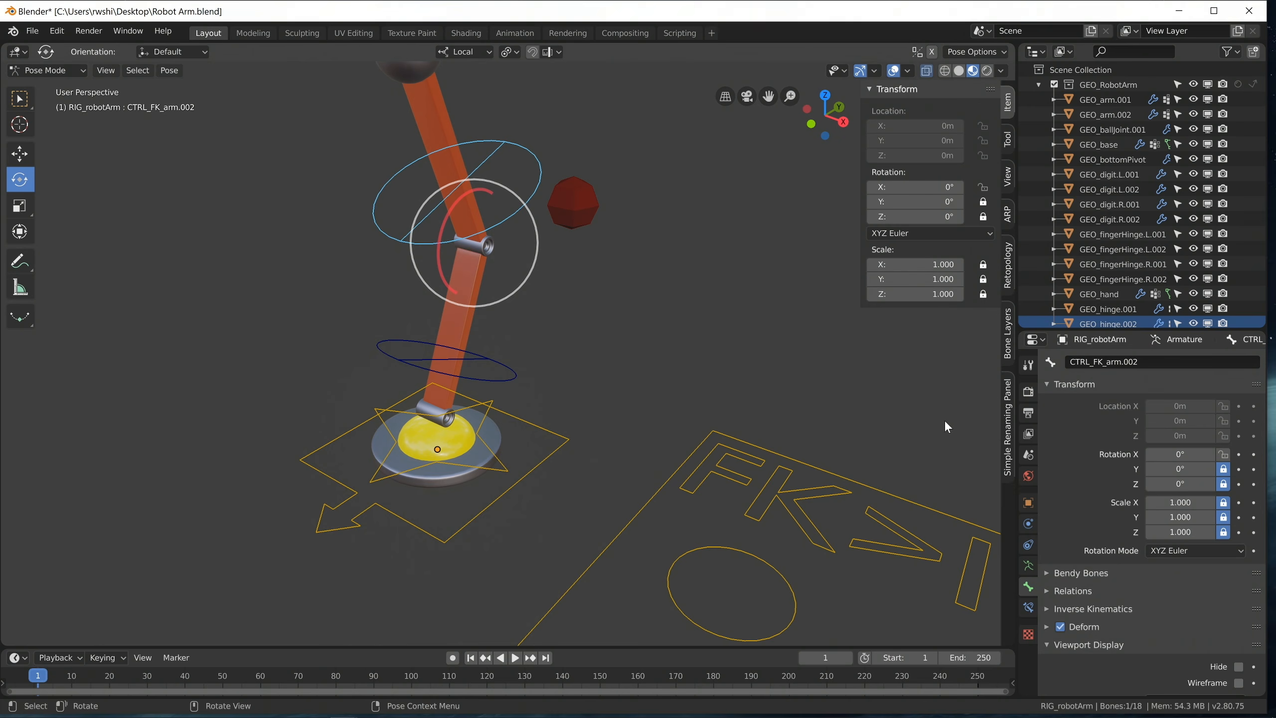
# Check the locked transform channels on the left fingertip control, the IK arm pole control and the FK hand control.
pyautogui.keyDown('shift'); pyautogui.moveTo(519, 211); pyautogui.dragTo(556, 472, button='middle'); pyautogui.keyUp('shift')
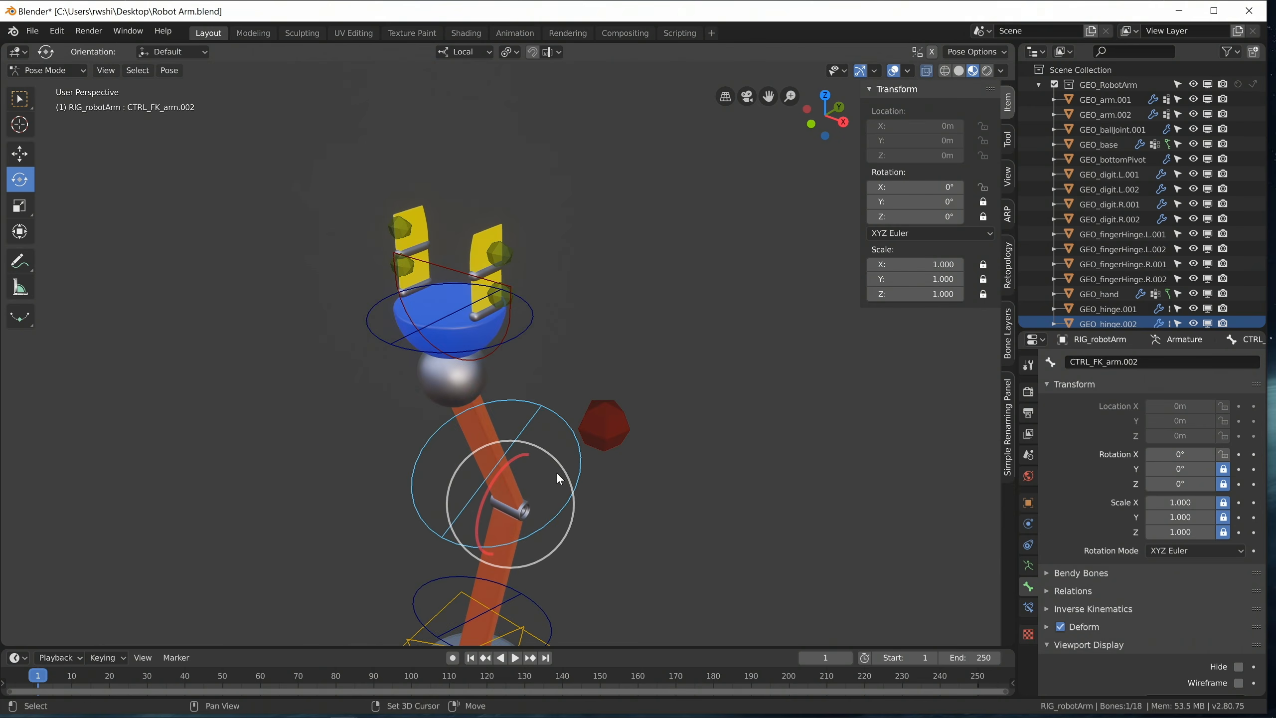
pyautogui.click(499, 300)
pyautogui.click(501, 247)
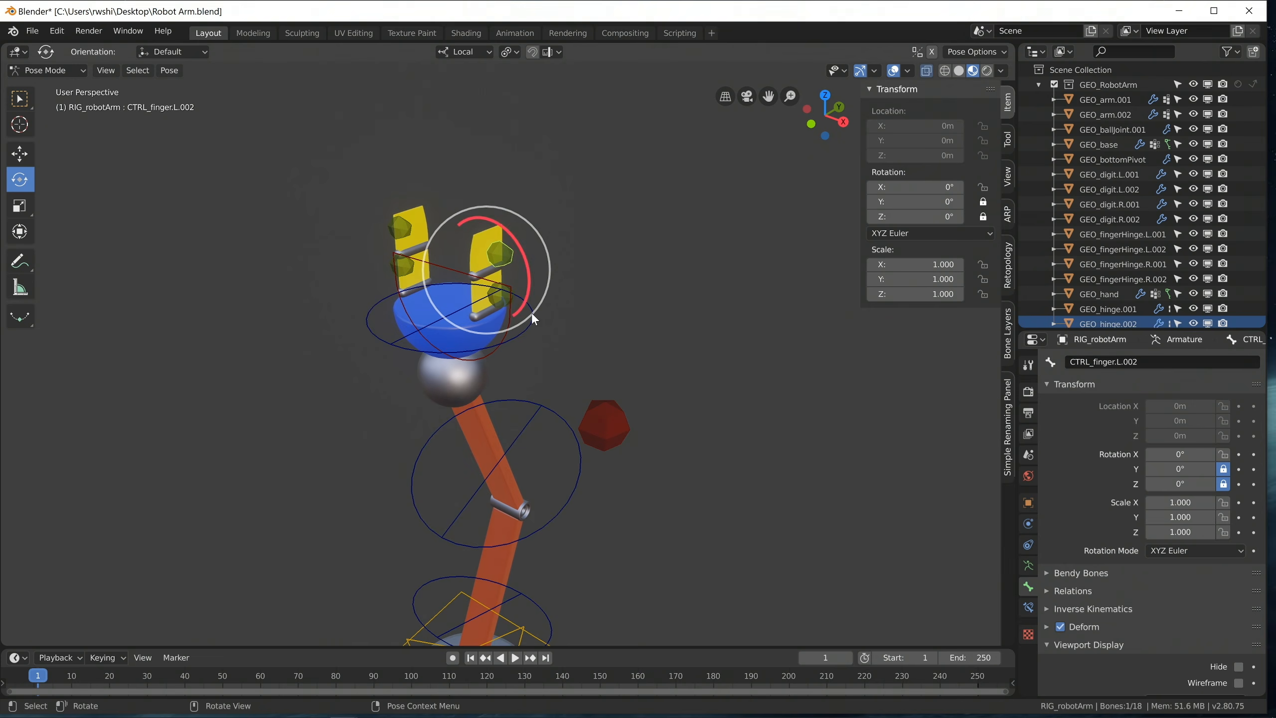
pyautogui.click(603, 431)
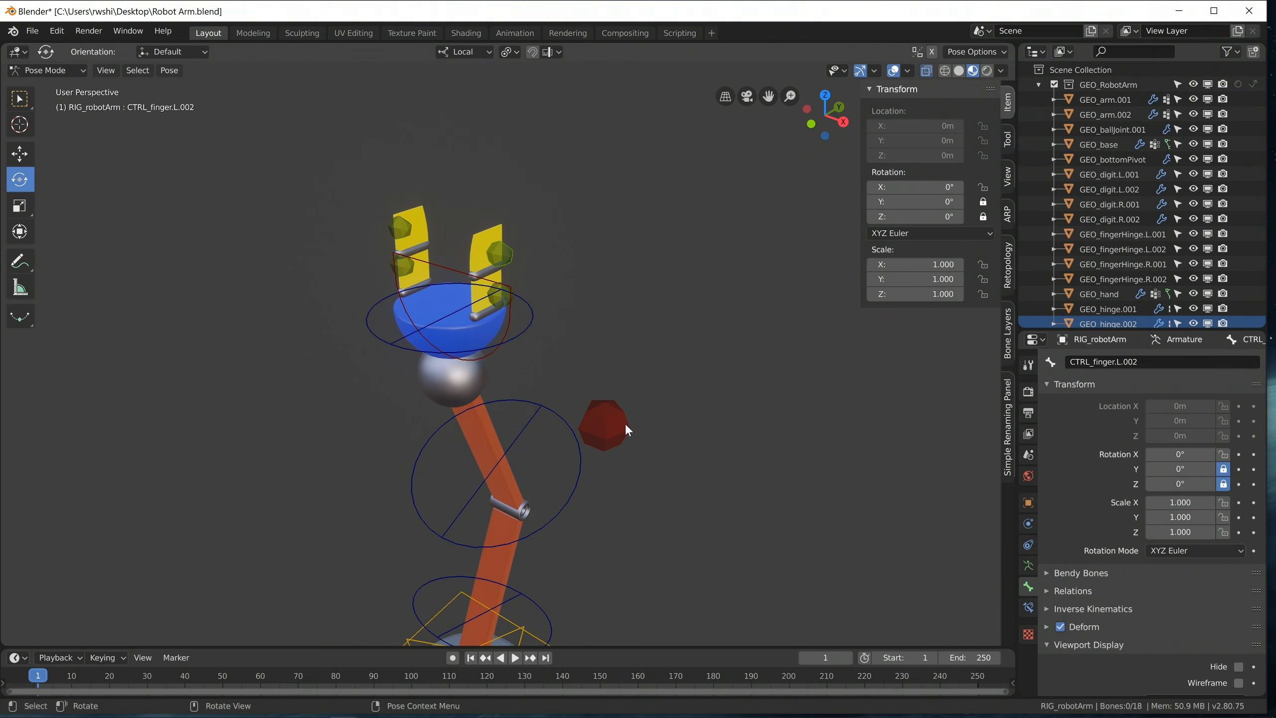
pyautogui.click(626, 423)
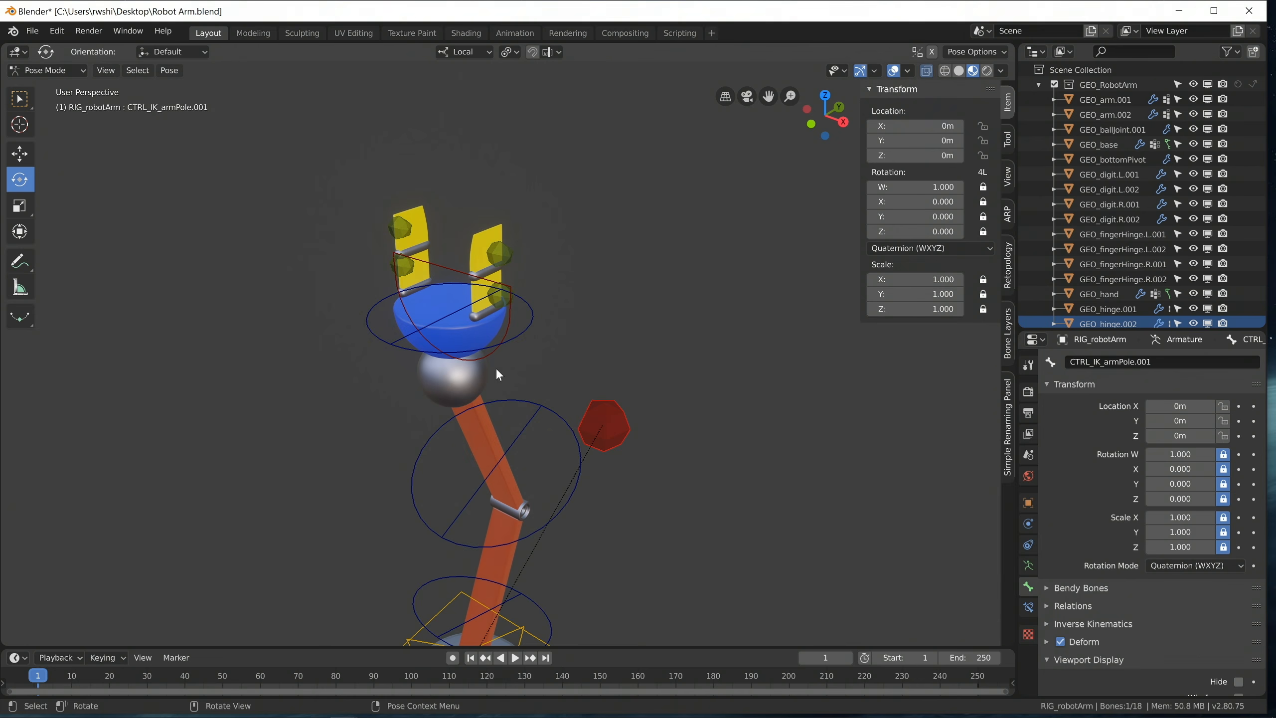
pyautogui.click(383, 340)
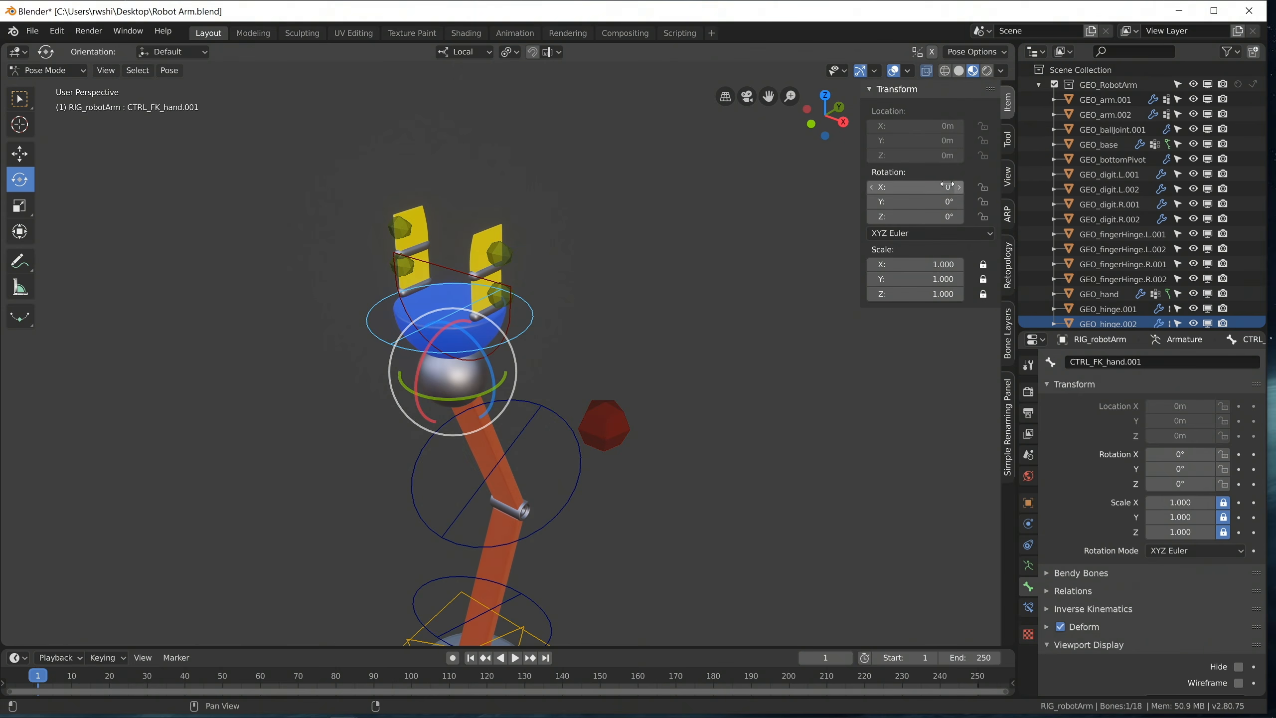
# Display the FK/IK switch control's bone constraints and slide the control along its local X axis to the IK end, at 1 m.
pyautogui.click(1028, 565)
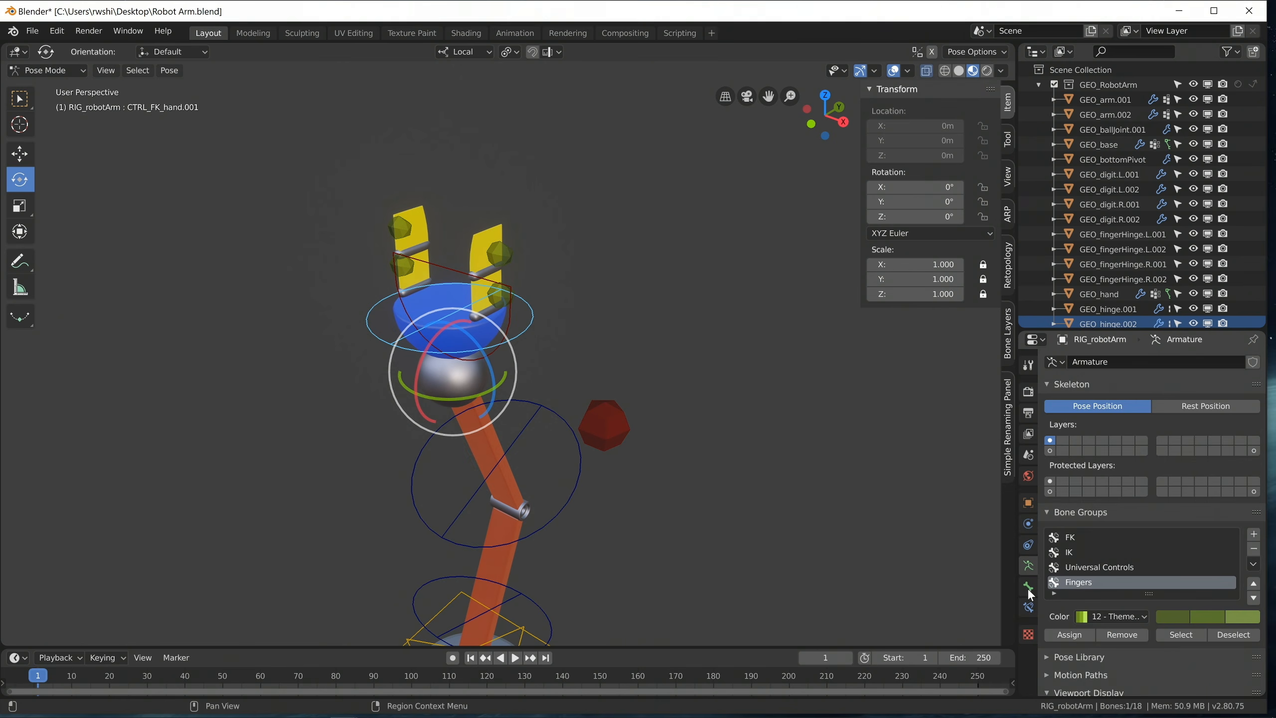
pyautogui.click(1028, 607)
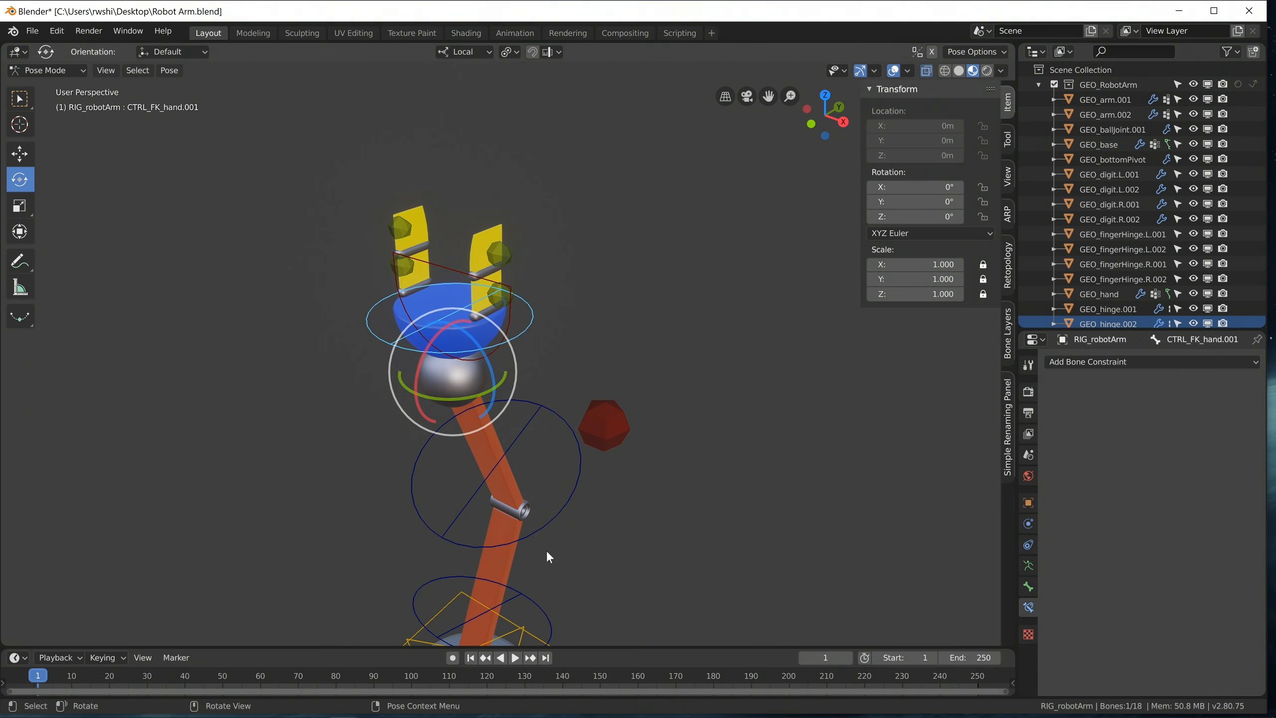
pyautogui.keyDown('shift'); pyautogui.moveTo(546, 551); pyautogui.dragTo(564, 426, button='middle'); pyautogui.keyUp('shift')
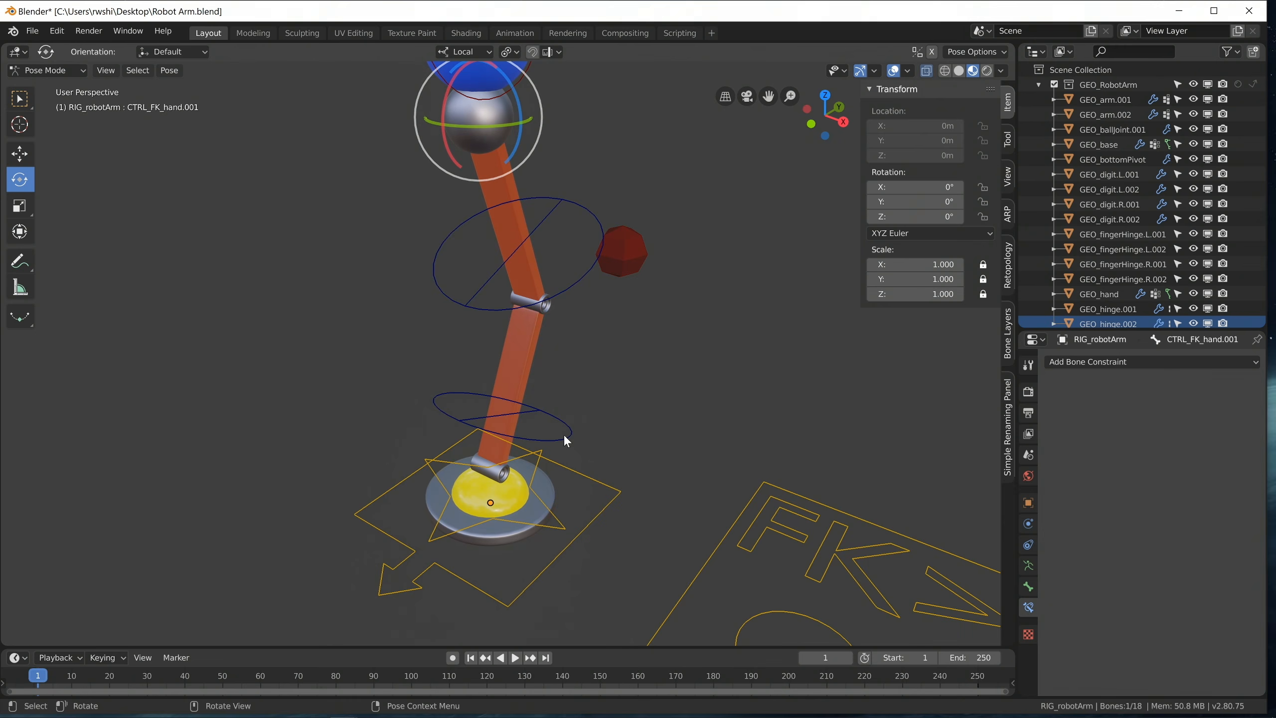
pyautogui.moveTo(530, 536); pyautogui.dragTo(522, 483, button='middle')
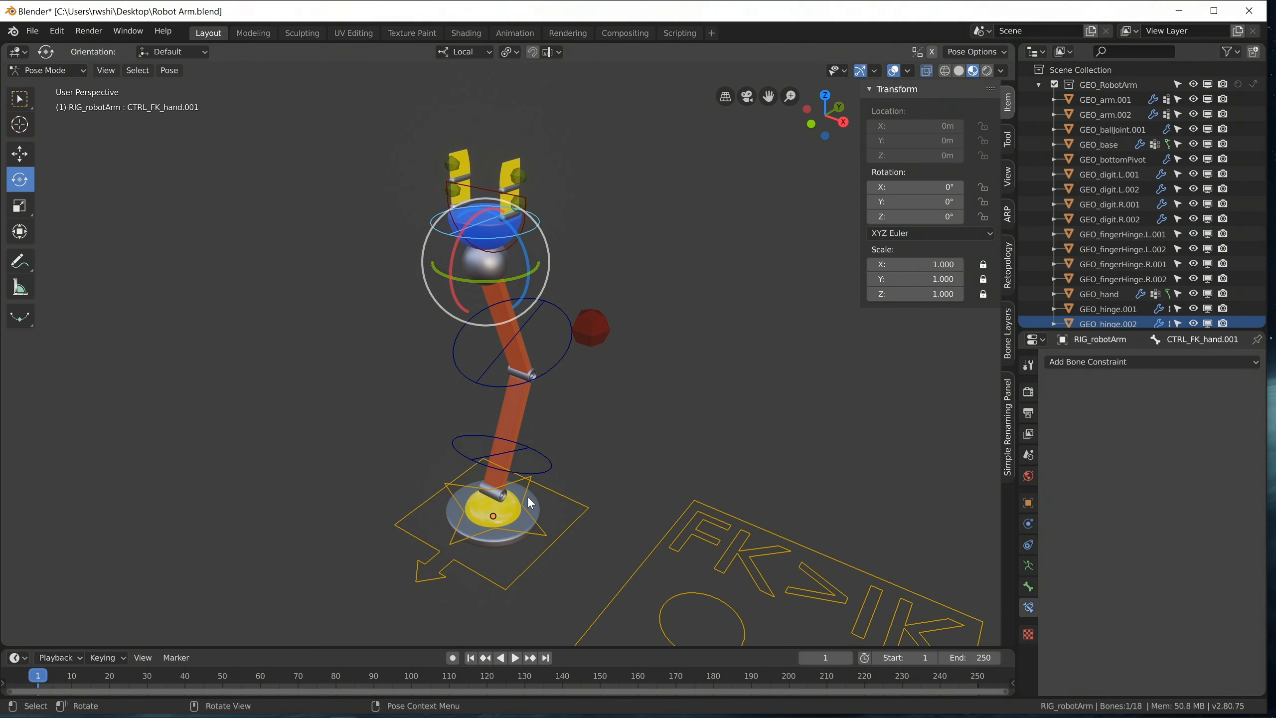
pyautogui.moveTo(530, 488); pyautogui.dragTo(554, 500, button='middle')
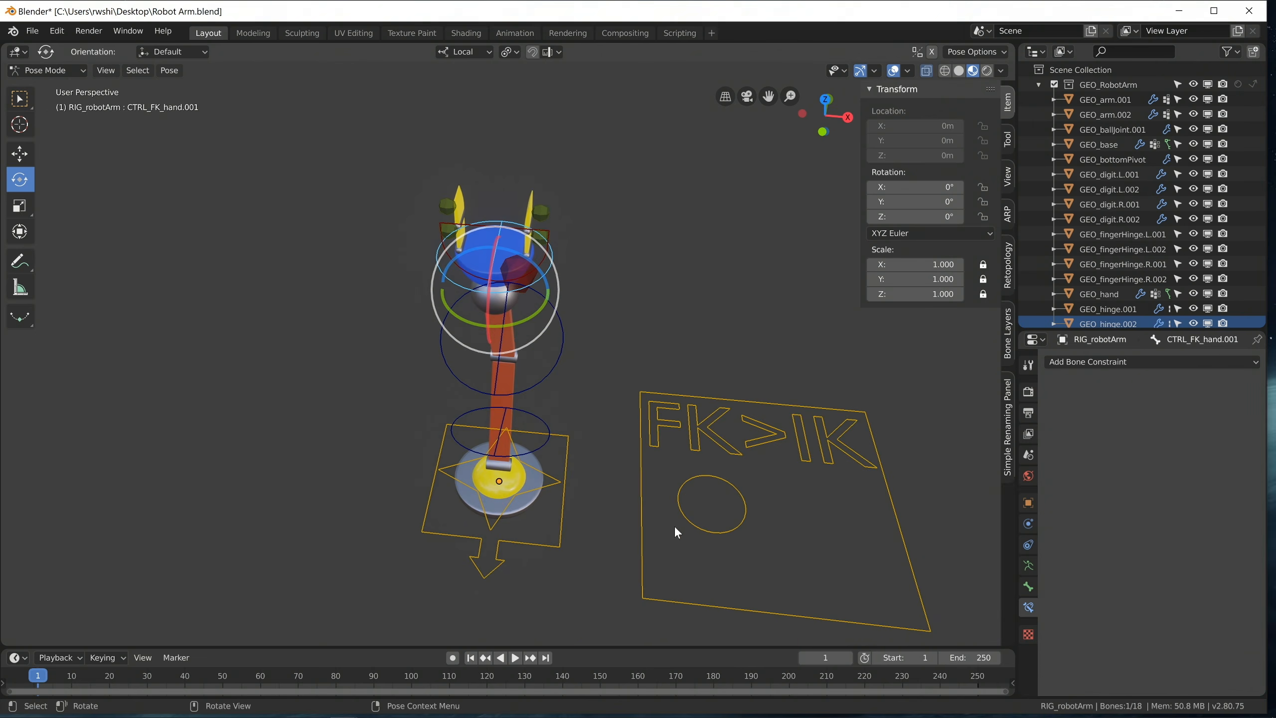
pyautogui.click(684, 513)
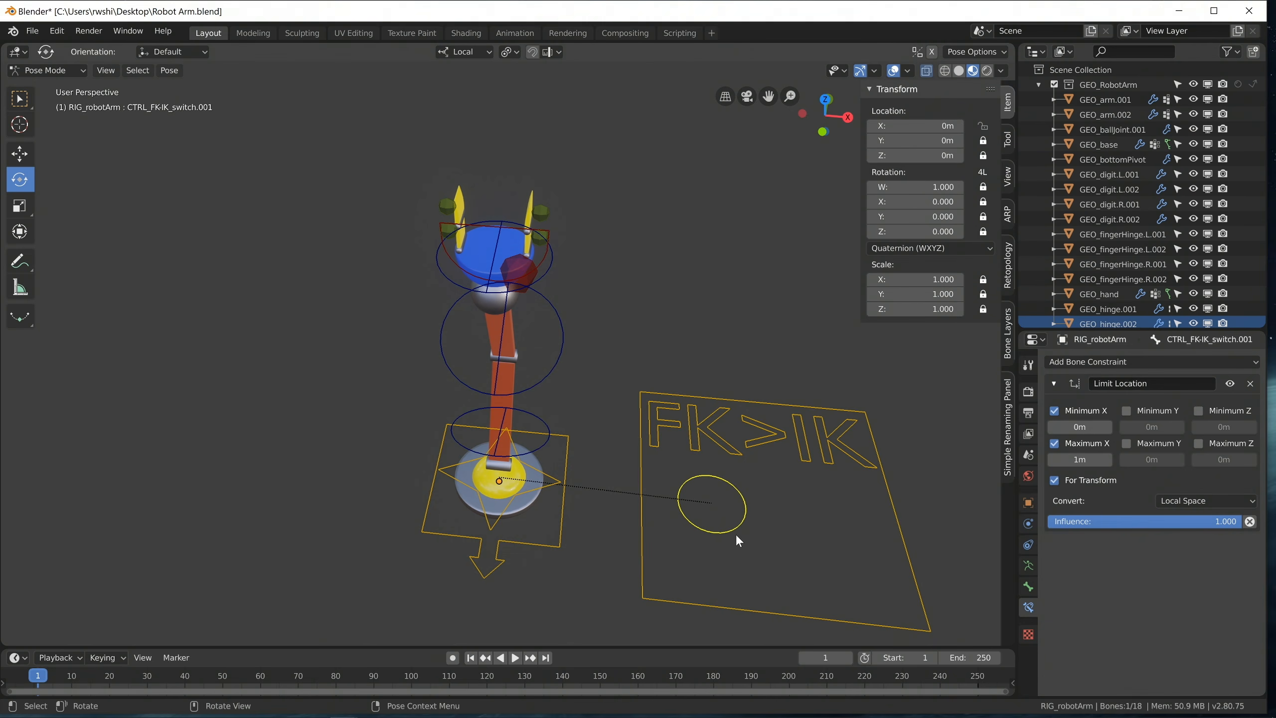
pyautogui.press('g')
pyautogui.press('x')
pyautogui.click(903, 526)
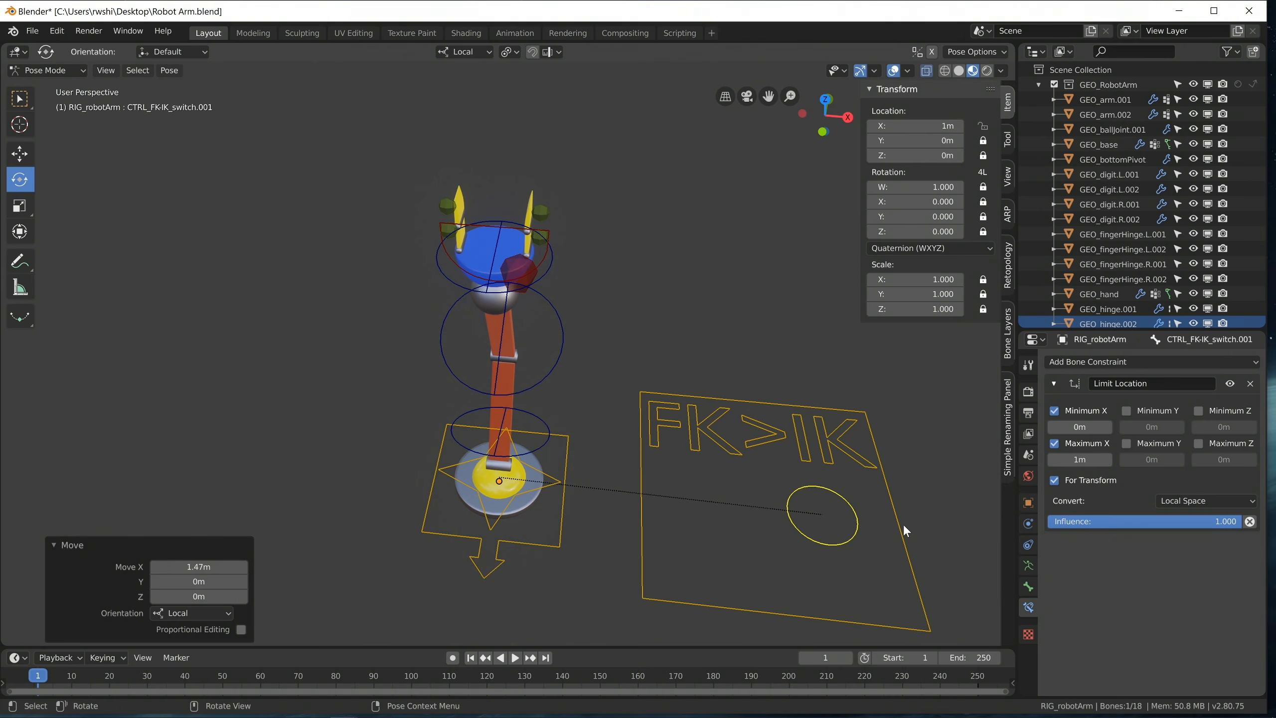